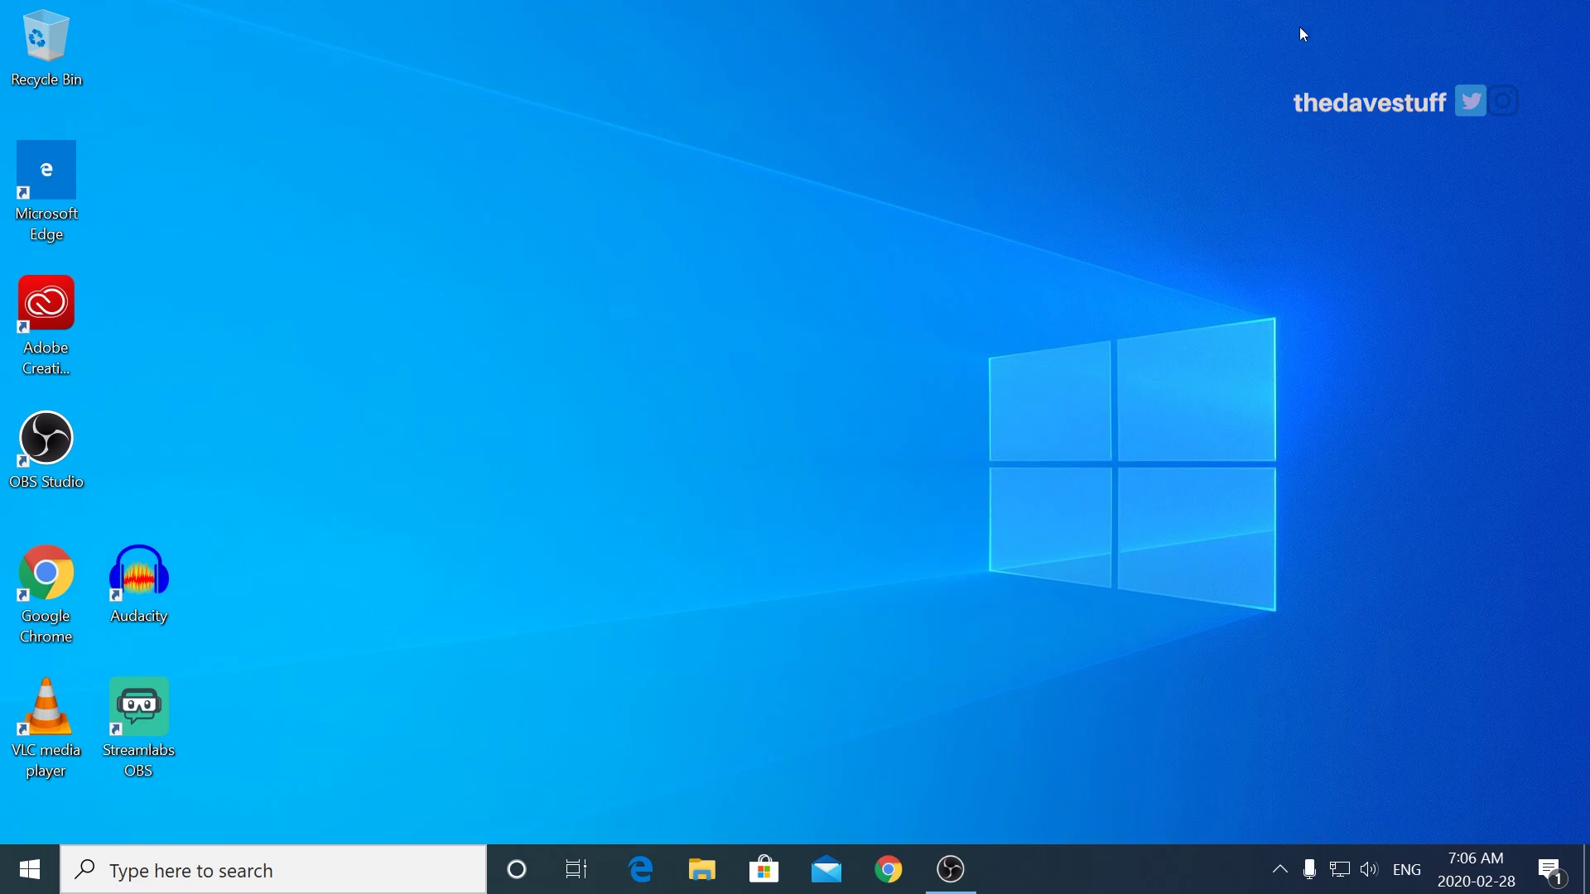
- Go from the desktop's Display settings to the Graphics settings page
{"action": "right_click", "coordinate": [723, 96]}
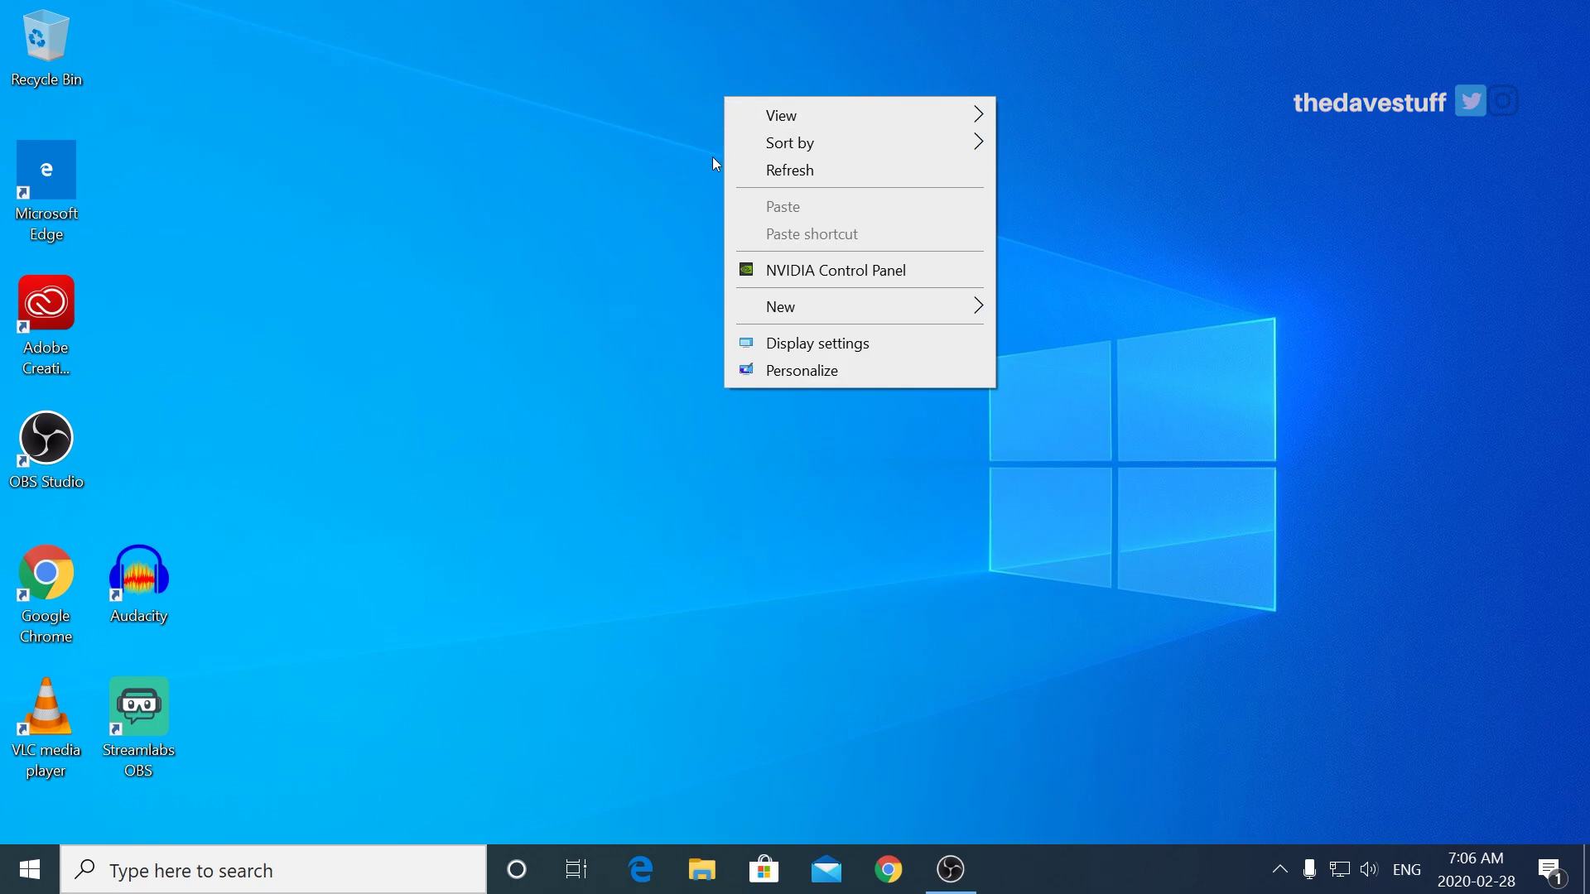
{"action": "left_click", "coordinate": [762, 351]}
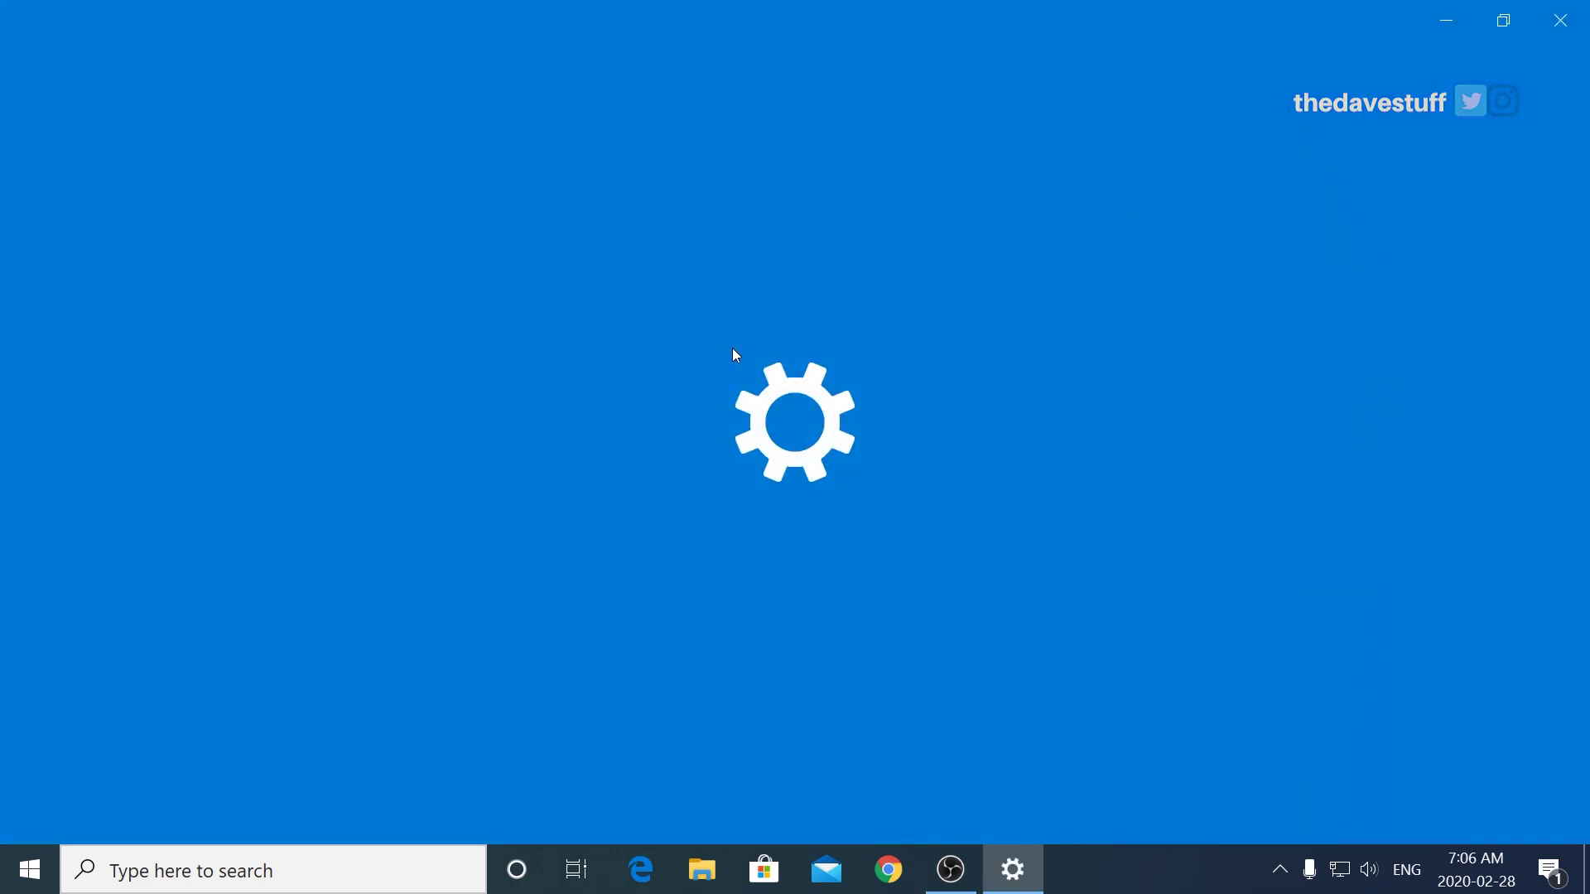
{"action": "scroll", "coordinate": [181, 566], "scroll_direction": "down", "scroll_amount": 1}
{"action": "scroll", "coordinate": [466, 530], "scroll_direction": "down", "scroll_amount": 2}
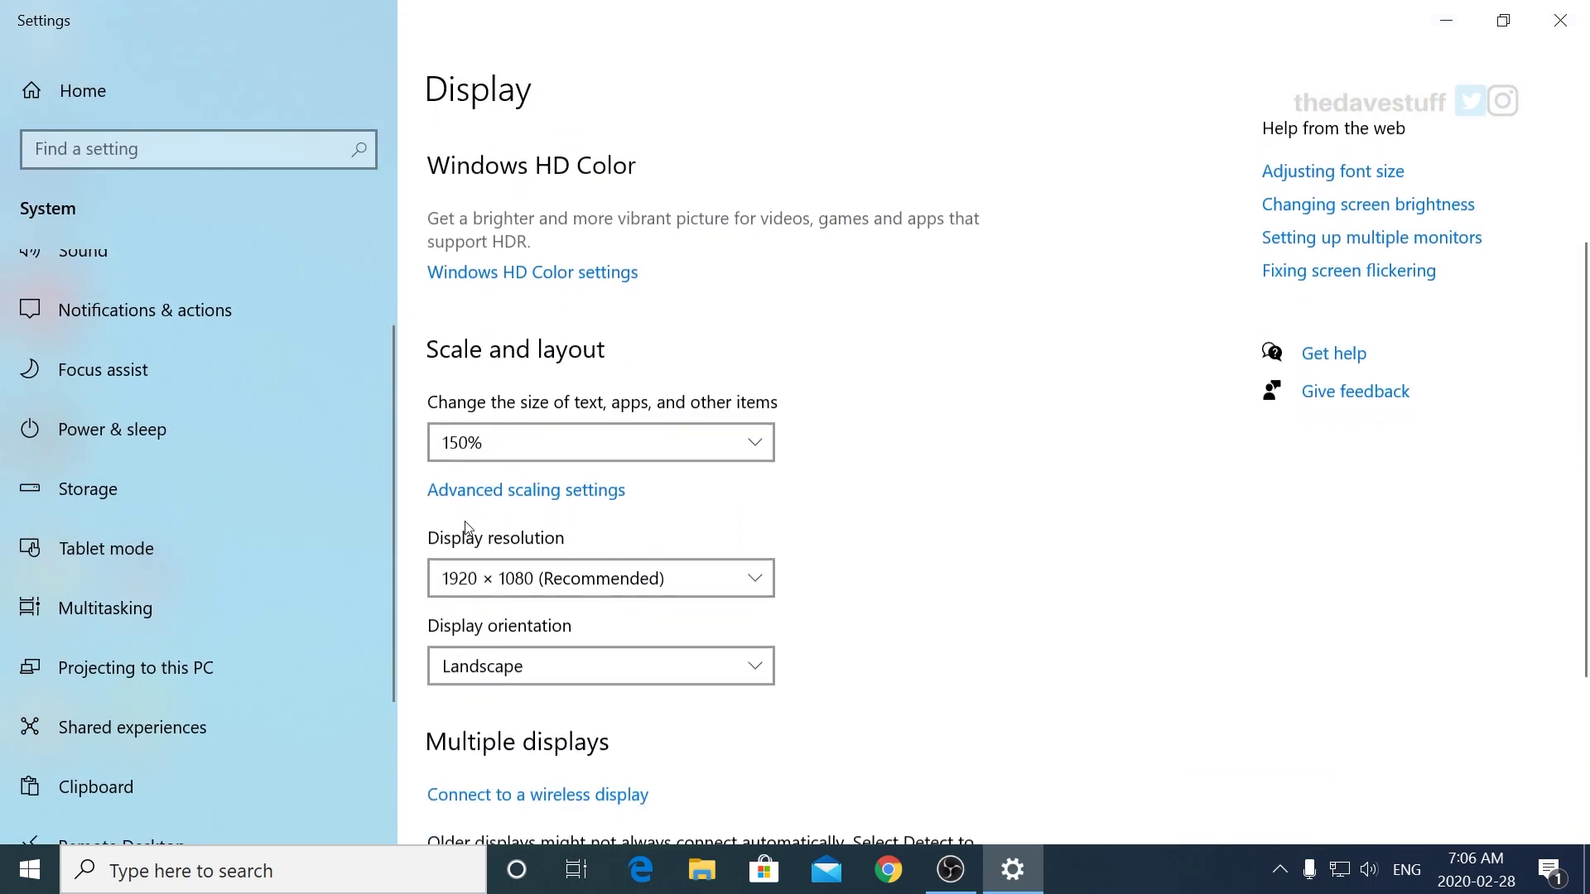
{"action": "scroll", "coordinate": [467, 530], "scroll_direction": "down", "scroll_amount": 3}
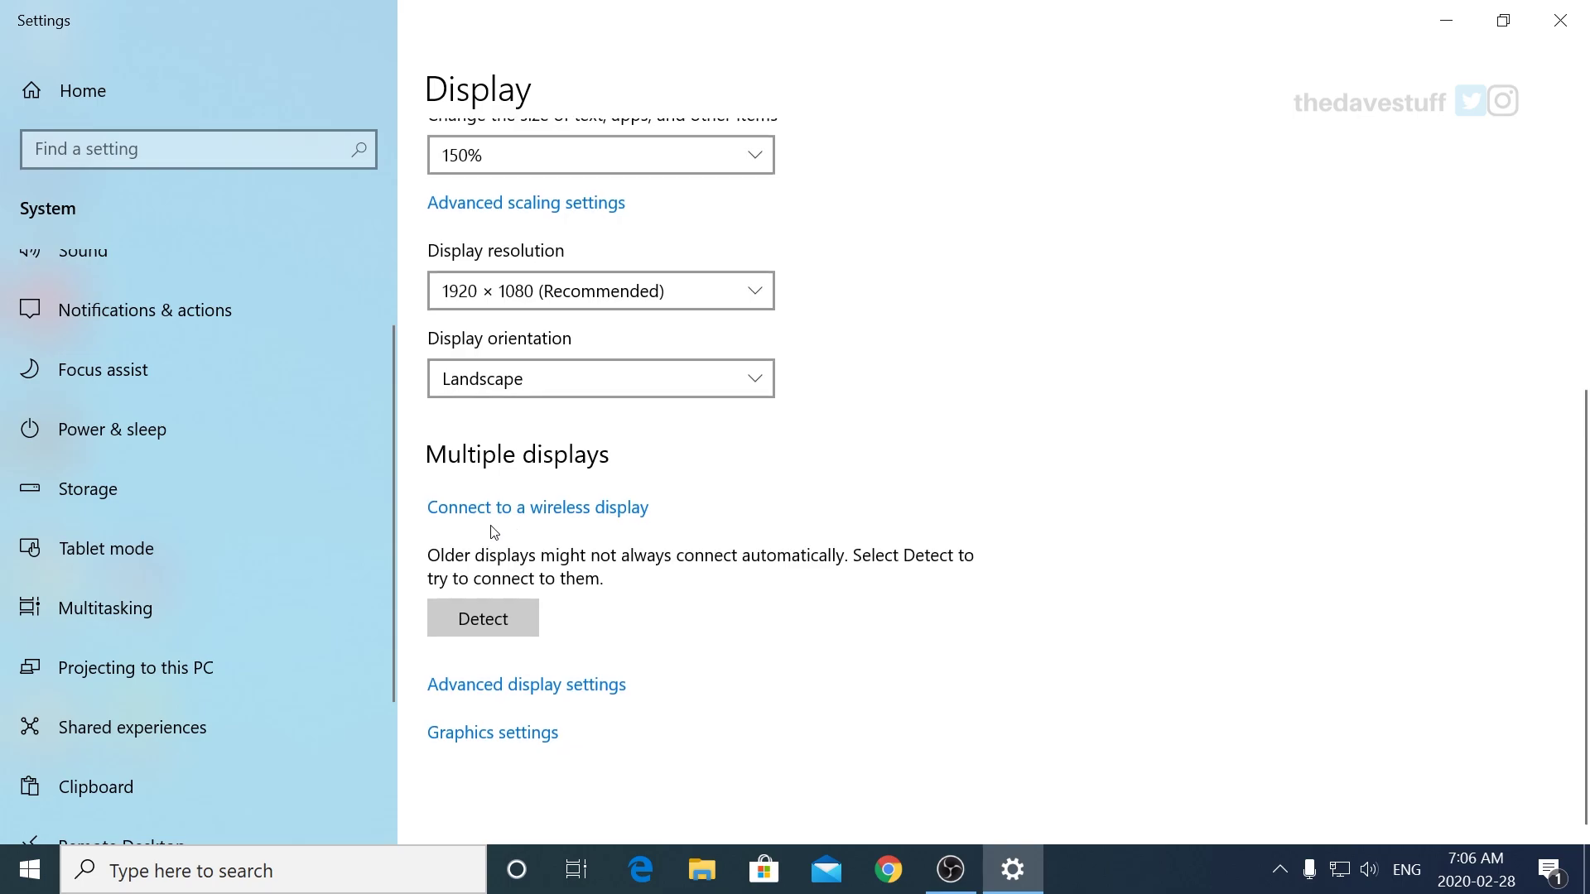
{"action": "left_click", "coordinate": [533, 735]}
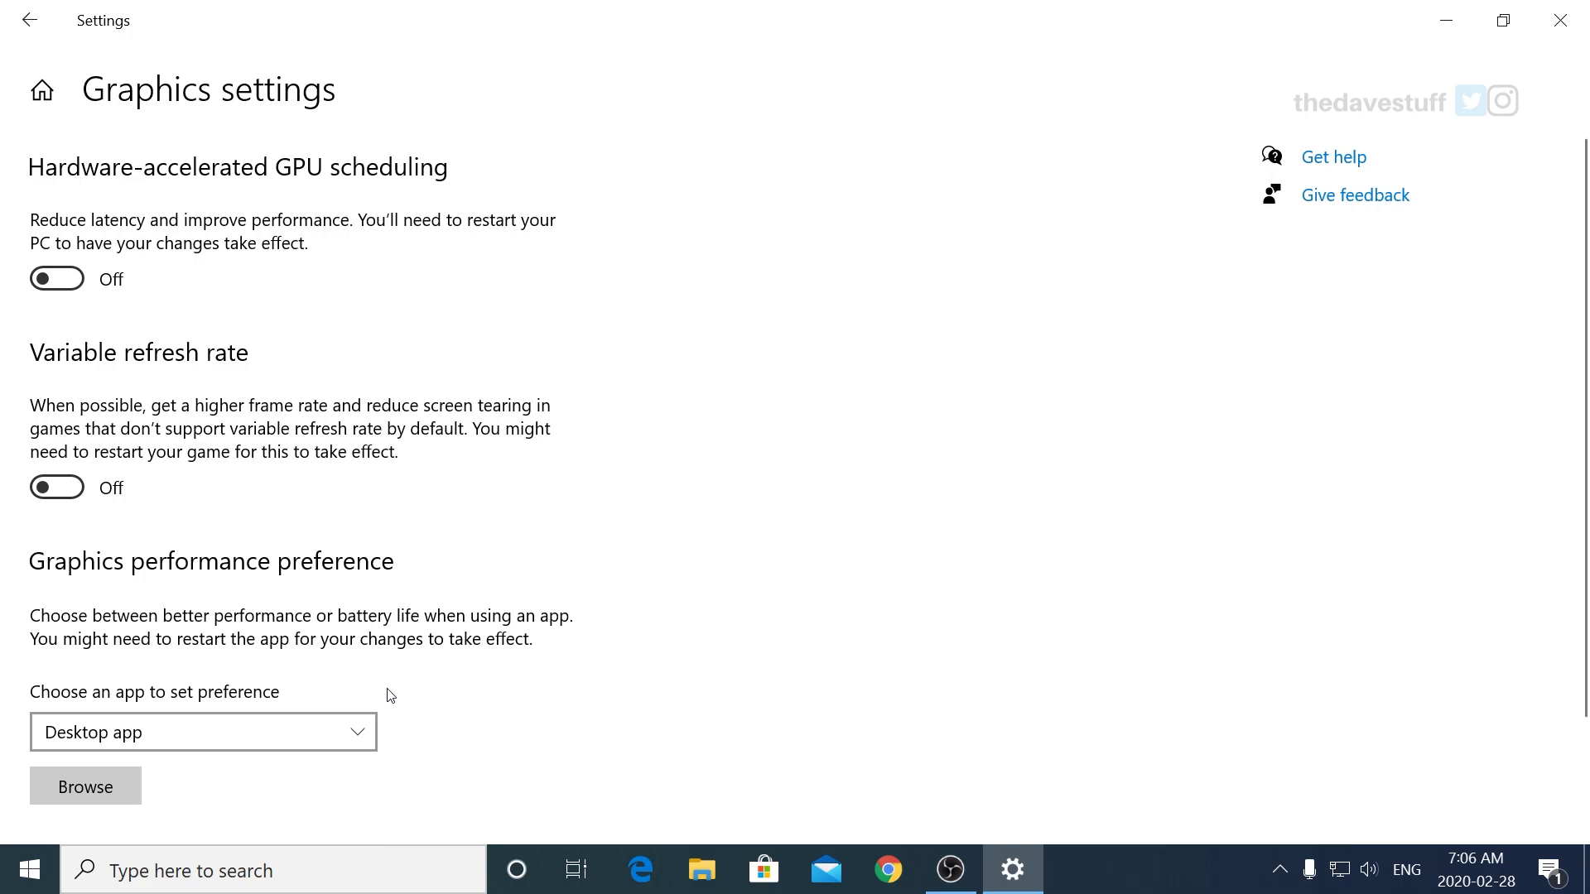
- Keep Desktop app as app type and switch GPU scheduling and variable refresh rate On
{"action": "left_click", "coordinate": [376, 729]}
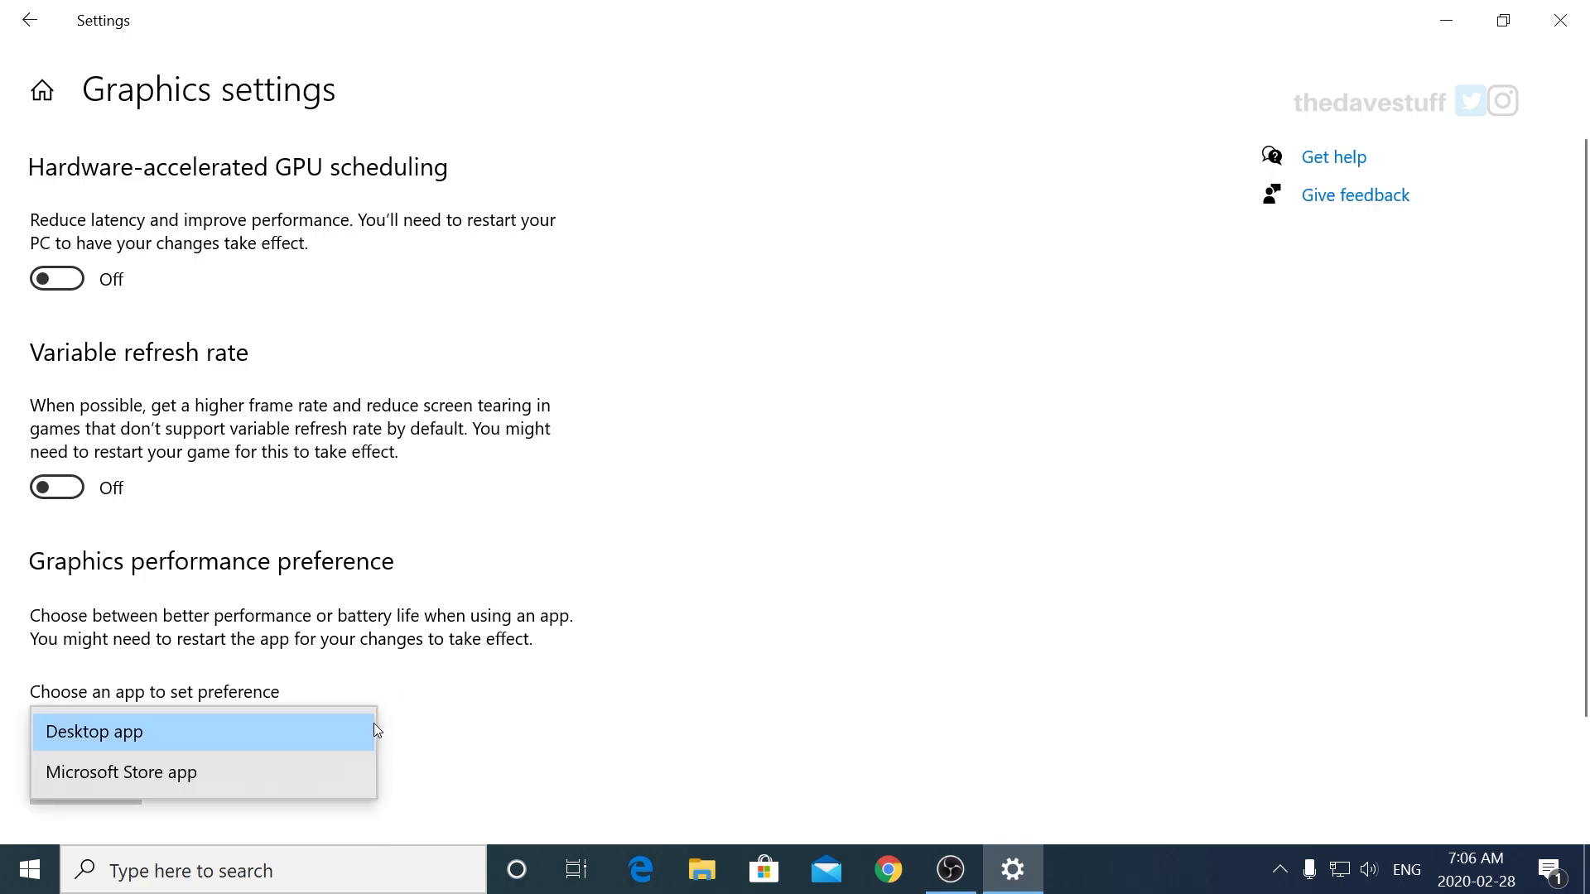
{"action": "left_click", "coordinate": [472, 694]}
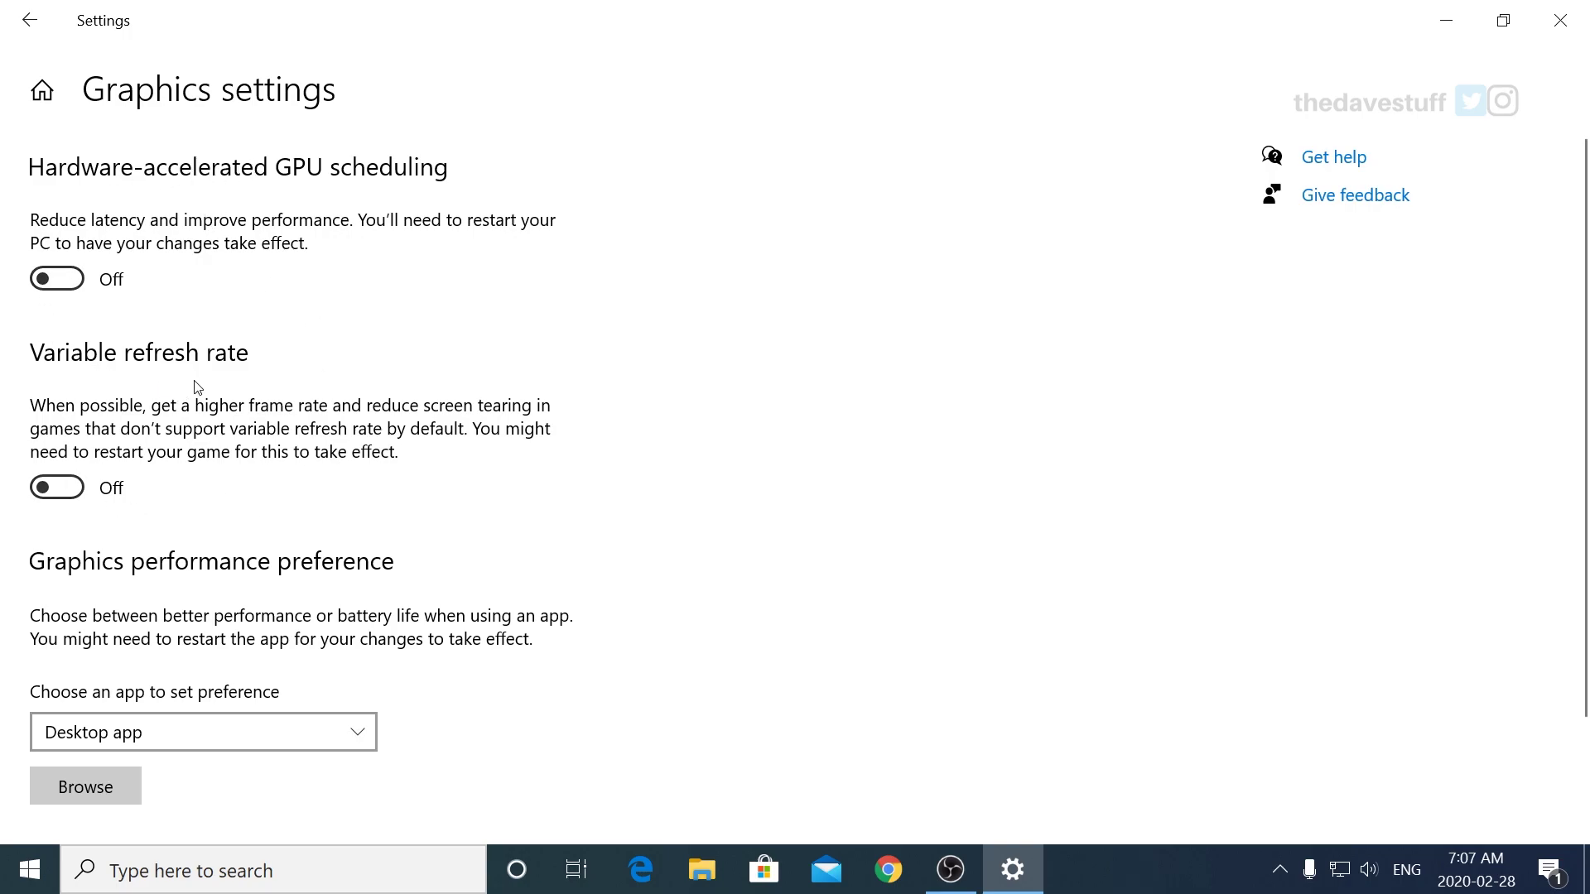
{"action": "left_click", "coordinate": [58, 279]}
{"action": "left_click", "coordinate": [78, 521]}
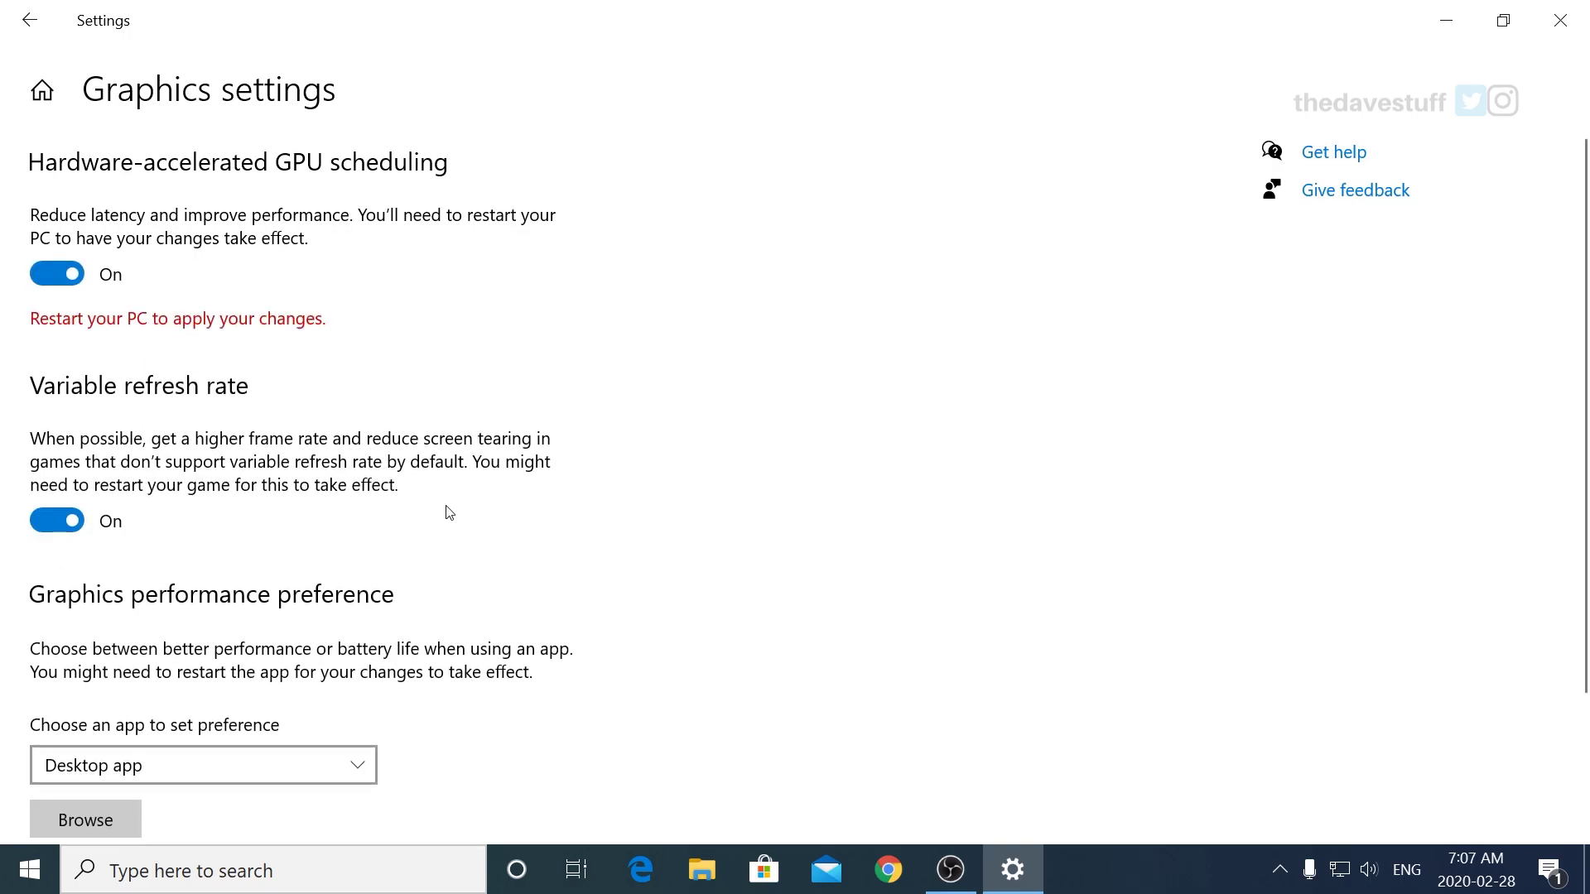
{"action": "scroll", "coordinate": [460, 517], "scroll_direction": "down", "scroll_amount": 2}
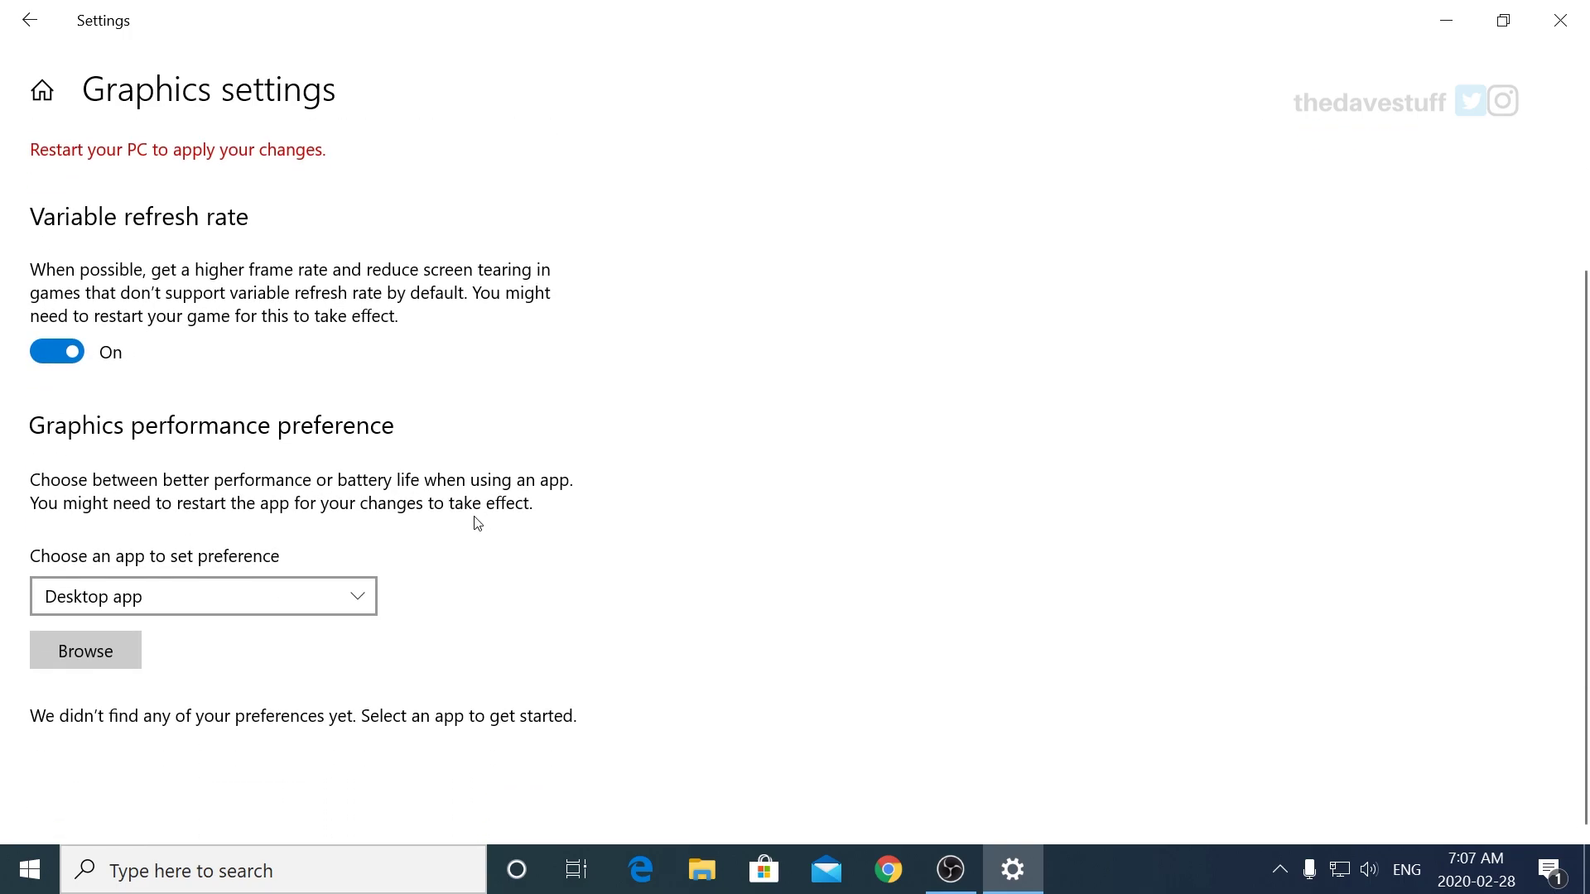
- Close Settings and run a Google search for 'nvidia 450.12' from the suggestions
{"action": "left_click", "coordinate": [1560, 20]}
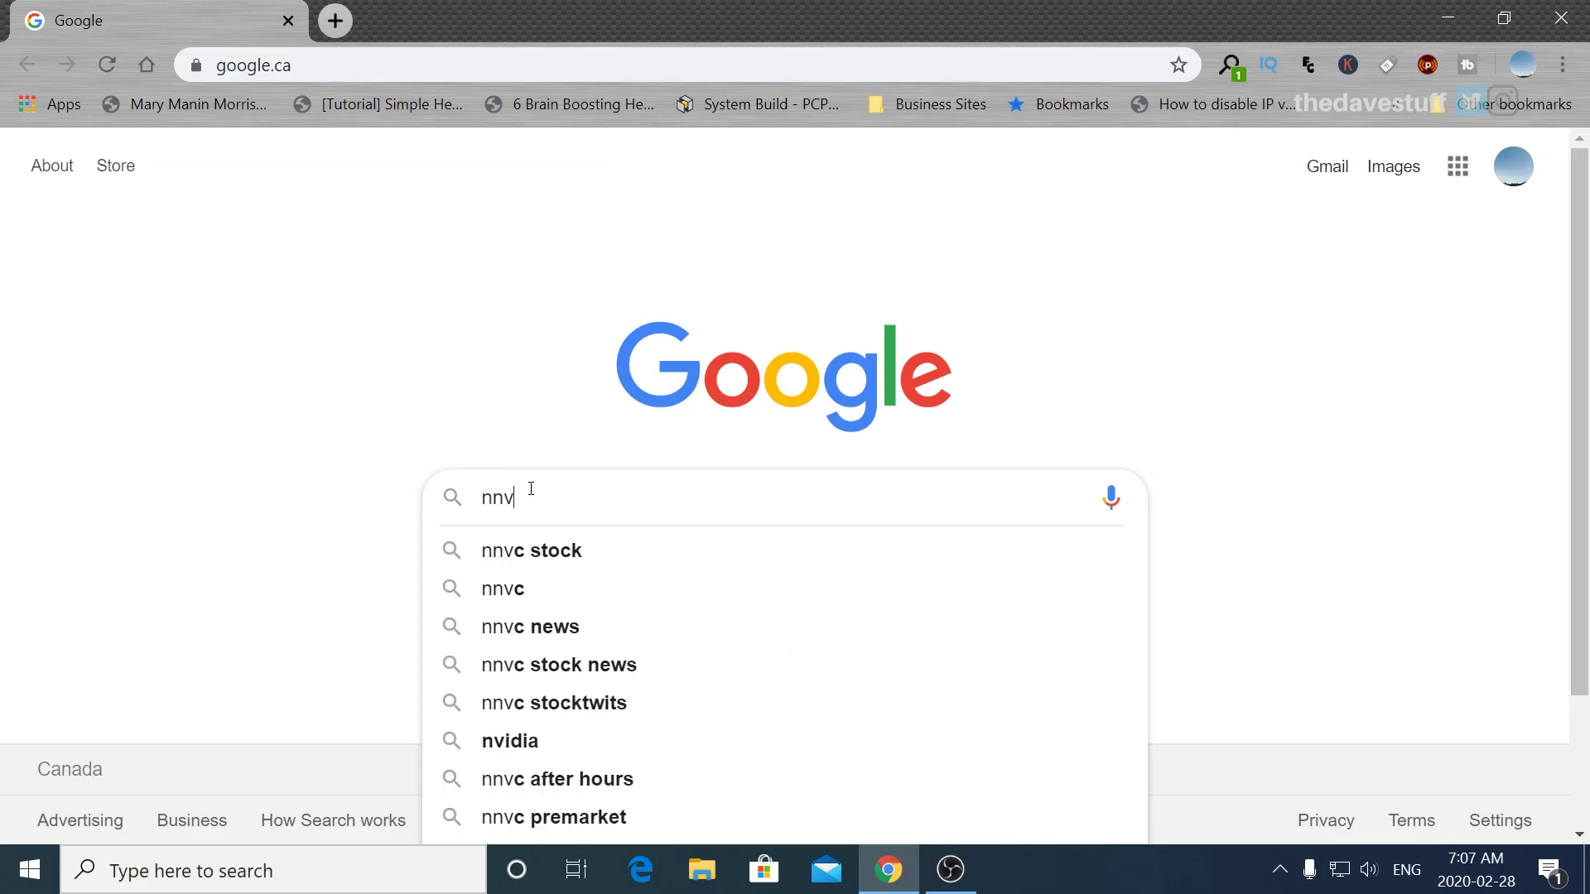
{"action": "type", "text": "idi"}
{"action": "key", "text": "Down"}
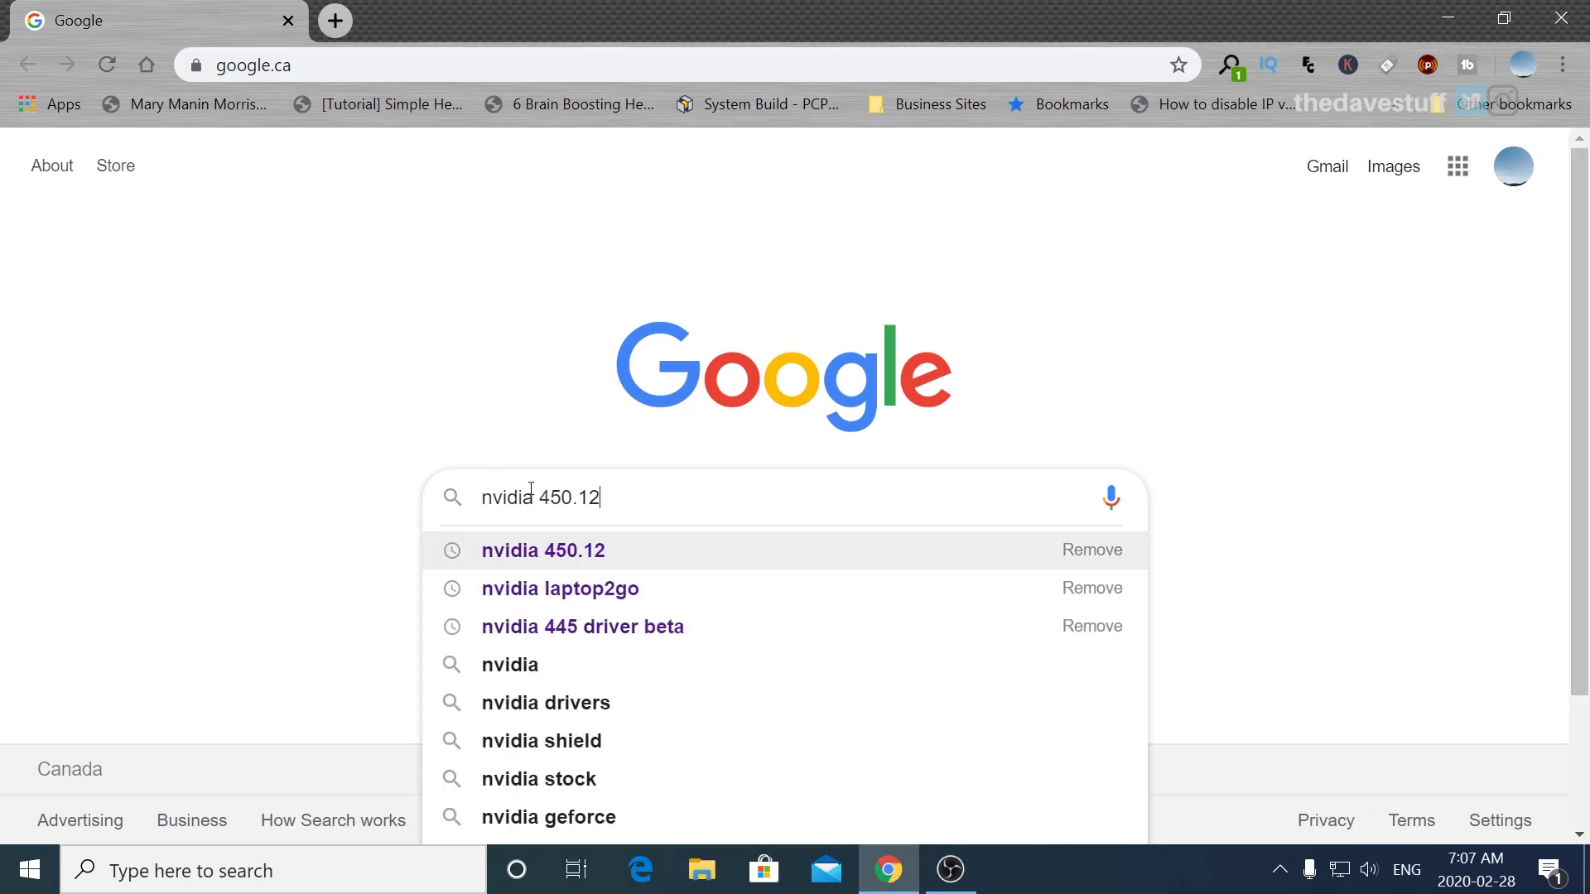
{"action": "key", "text": "Return"}
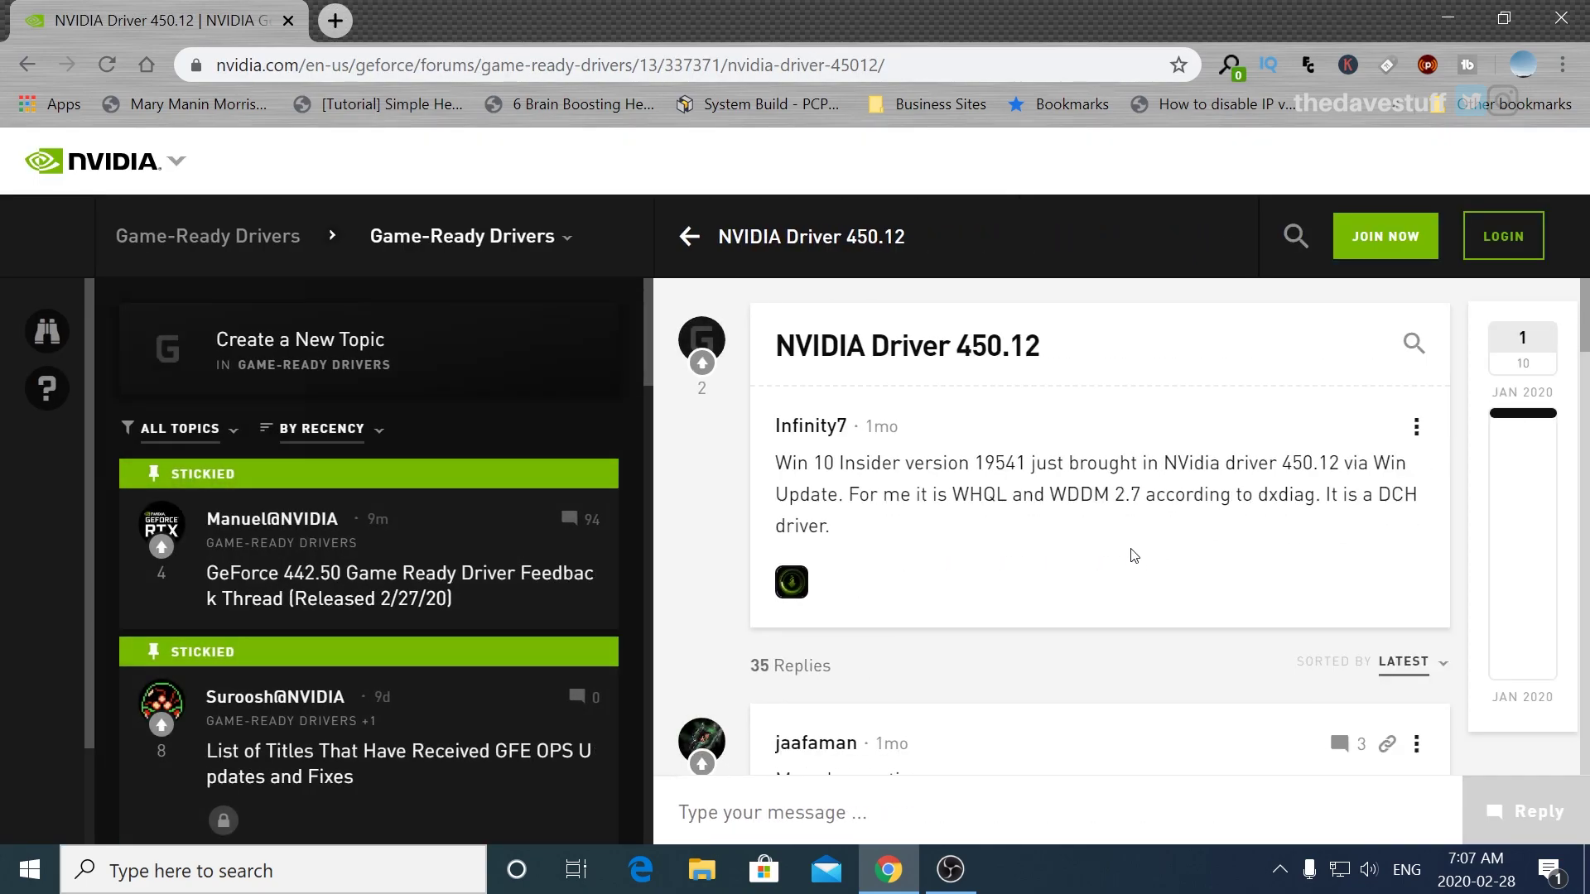
- Scroll down the NVIDIA Driver 450.12 thread replies and open the mega.nz standard package link
{"action": "scroll", "coordinate": [1133, 554], "scroll_direction": "down", "scroll_amount": 2}
{"action": "scroll", "coordinate": [1154, 555], "scroll_direction": "down", "scroll_amount": 6}
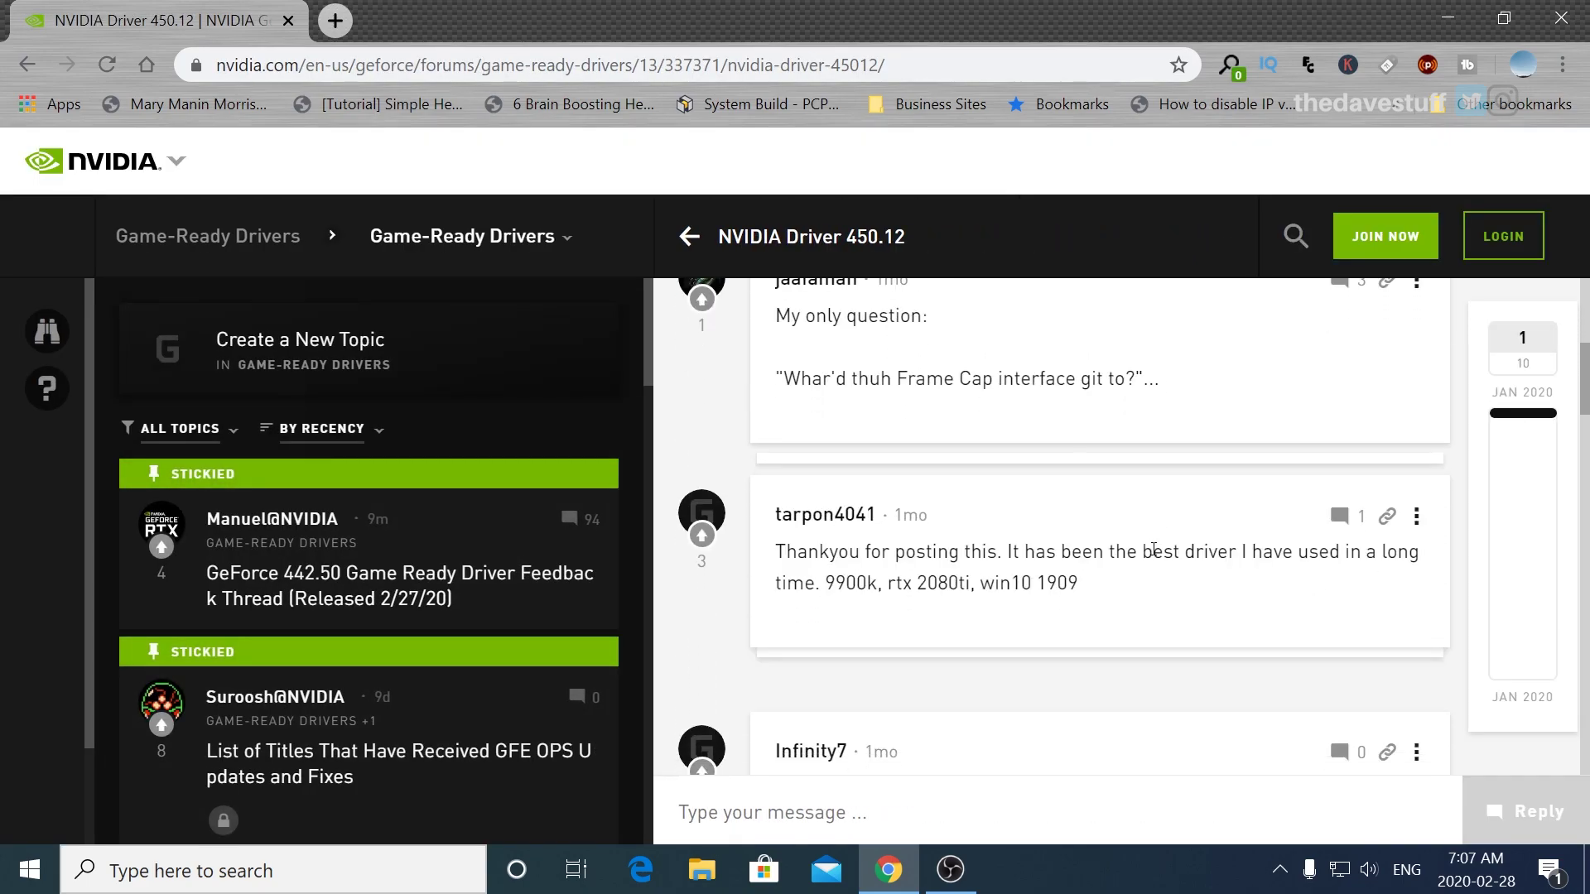
{"action": "scroll", "coordinate": [1154, 555], "scroll_direction": "down", "scroll_amount": 2}
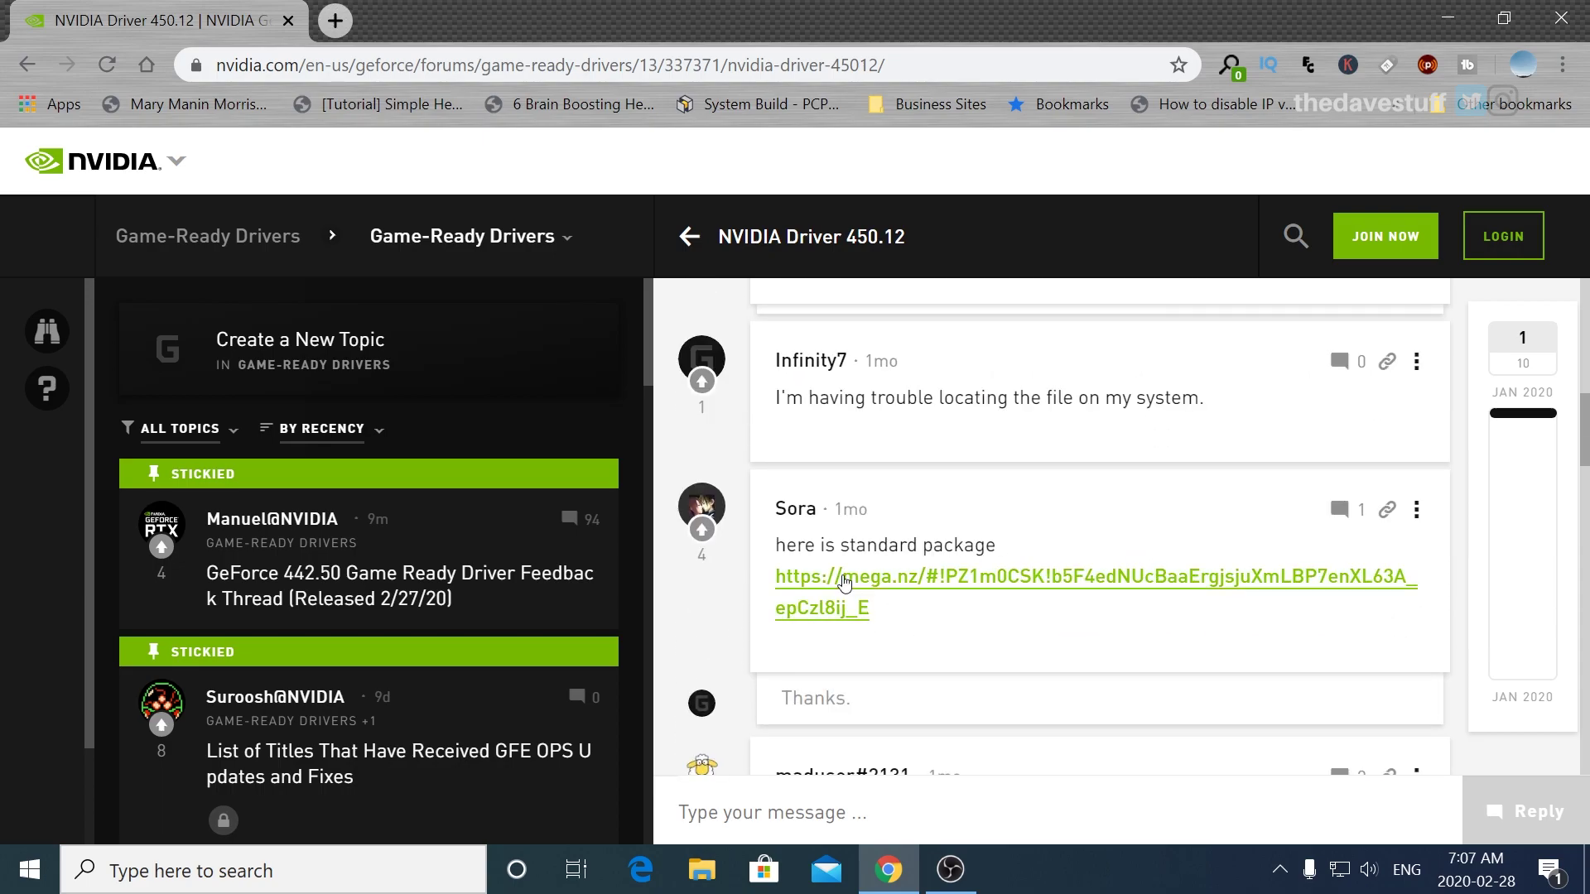
{"action": "left_click", "coordinate": [921, 593]}
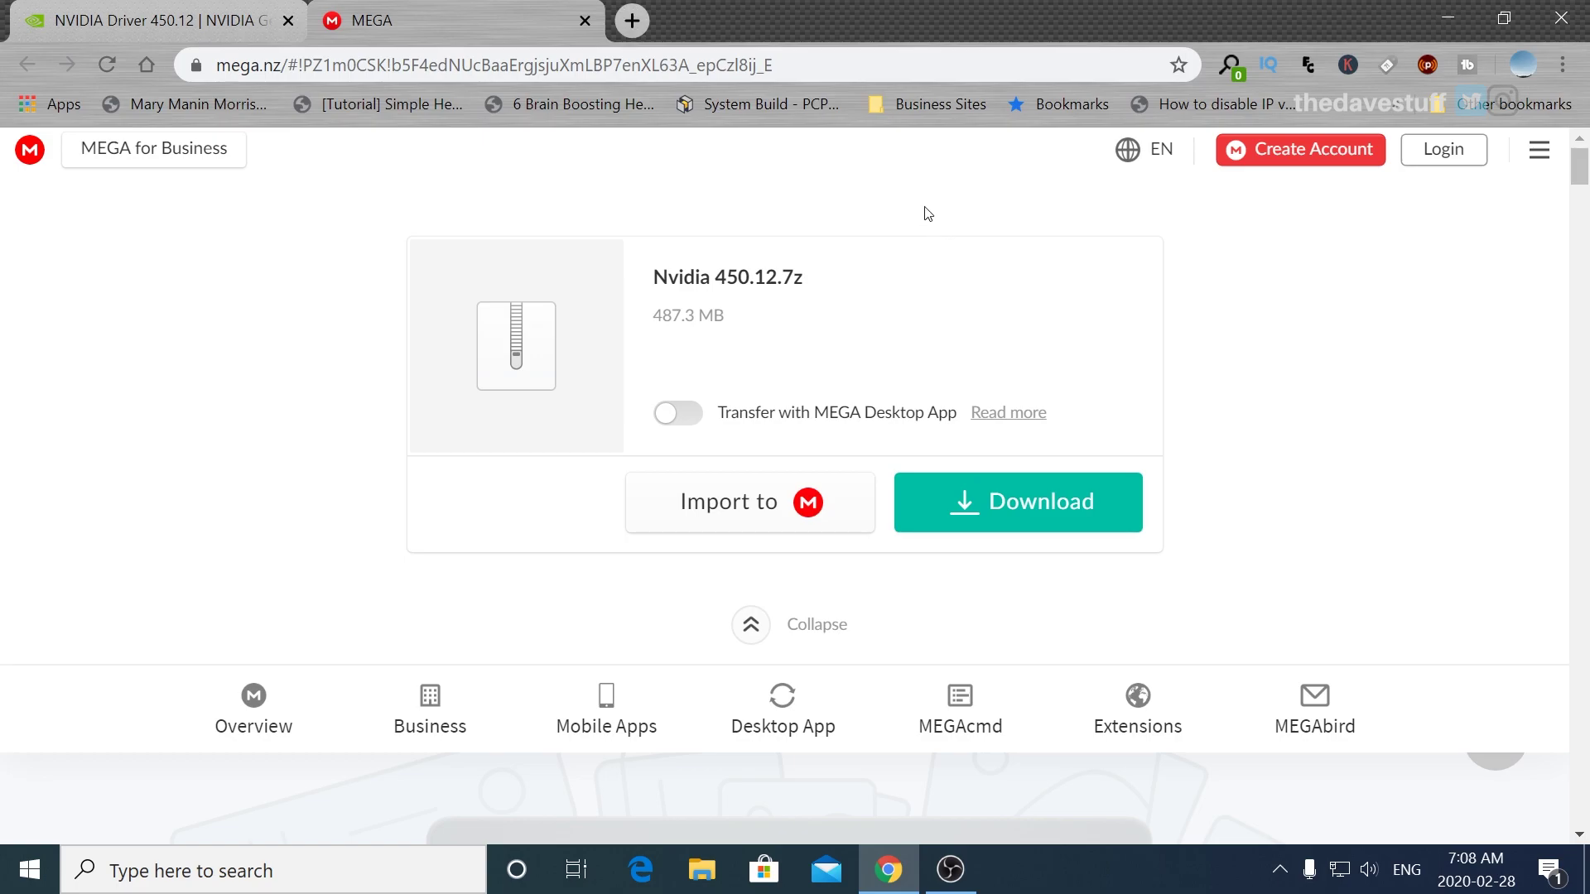
- Close the MEGA tab showing Nvidia 450.12.7z
{"action": "left_click", "coordinate": [581, 19]}
- Close Chrome and open the I-Games2 (I:) drive from This PC in File Explorer
{"action": "left_click", "coordinate": [288, 20]}
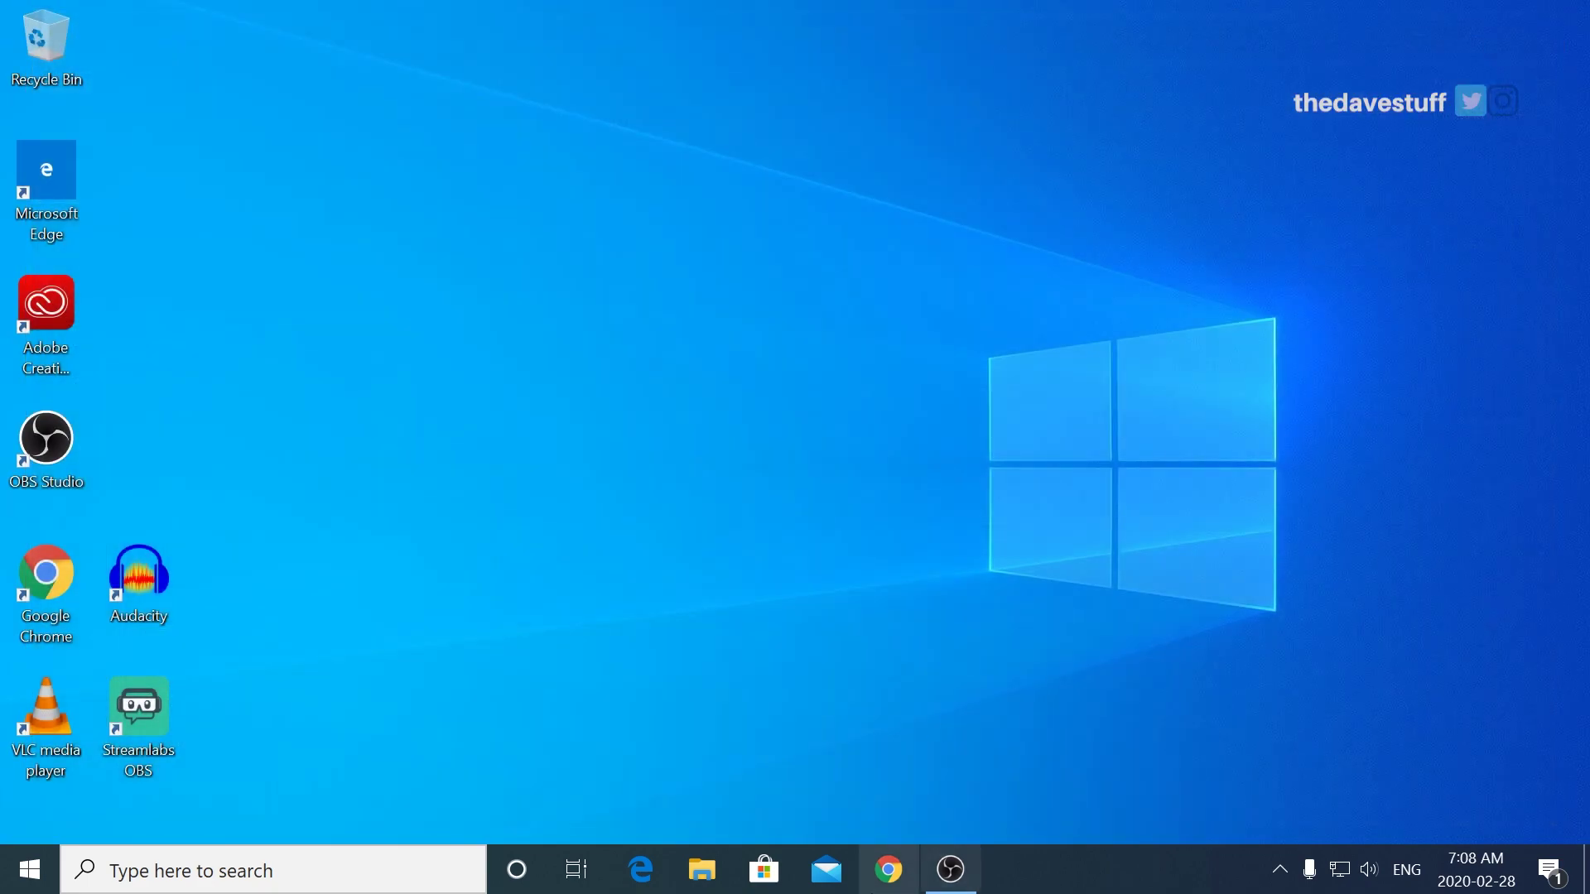
{"action": "left_click", "coordinate": [701, 870]}
{"action": "scroll", "coordinate": [745, 609], "scroll_direction": "down", "scroll_amount": 1}
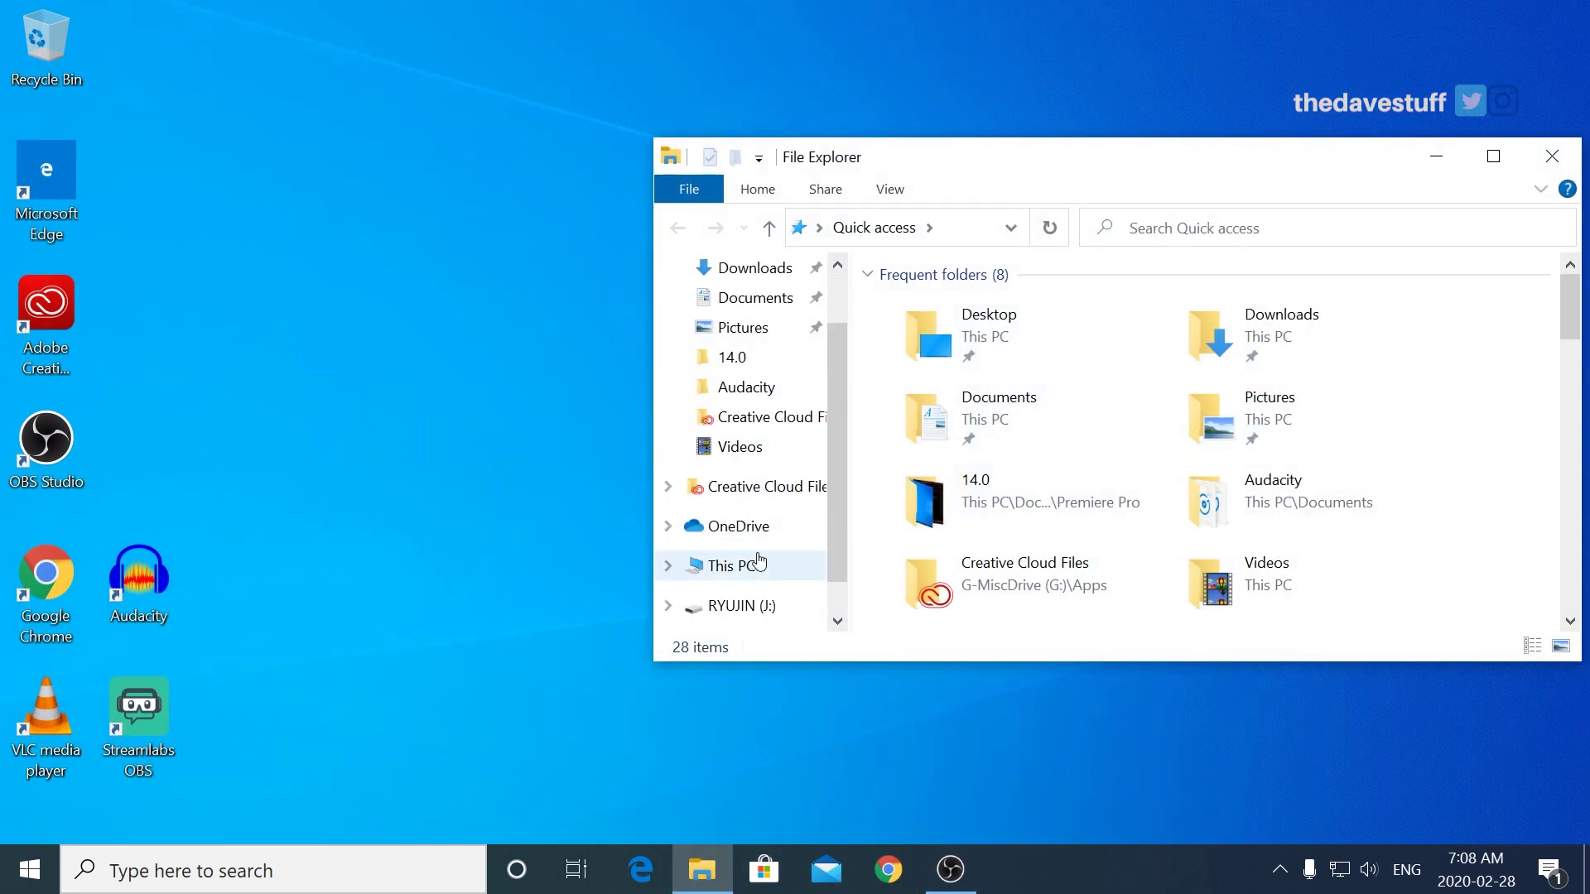
{"action": "left_click", "coordinate": [751, 563]}
{"action": "scroll", "coordinate": [1024, 583], "scroll_direction": "down", "scroll_amount": 3}
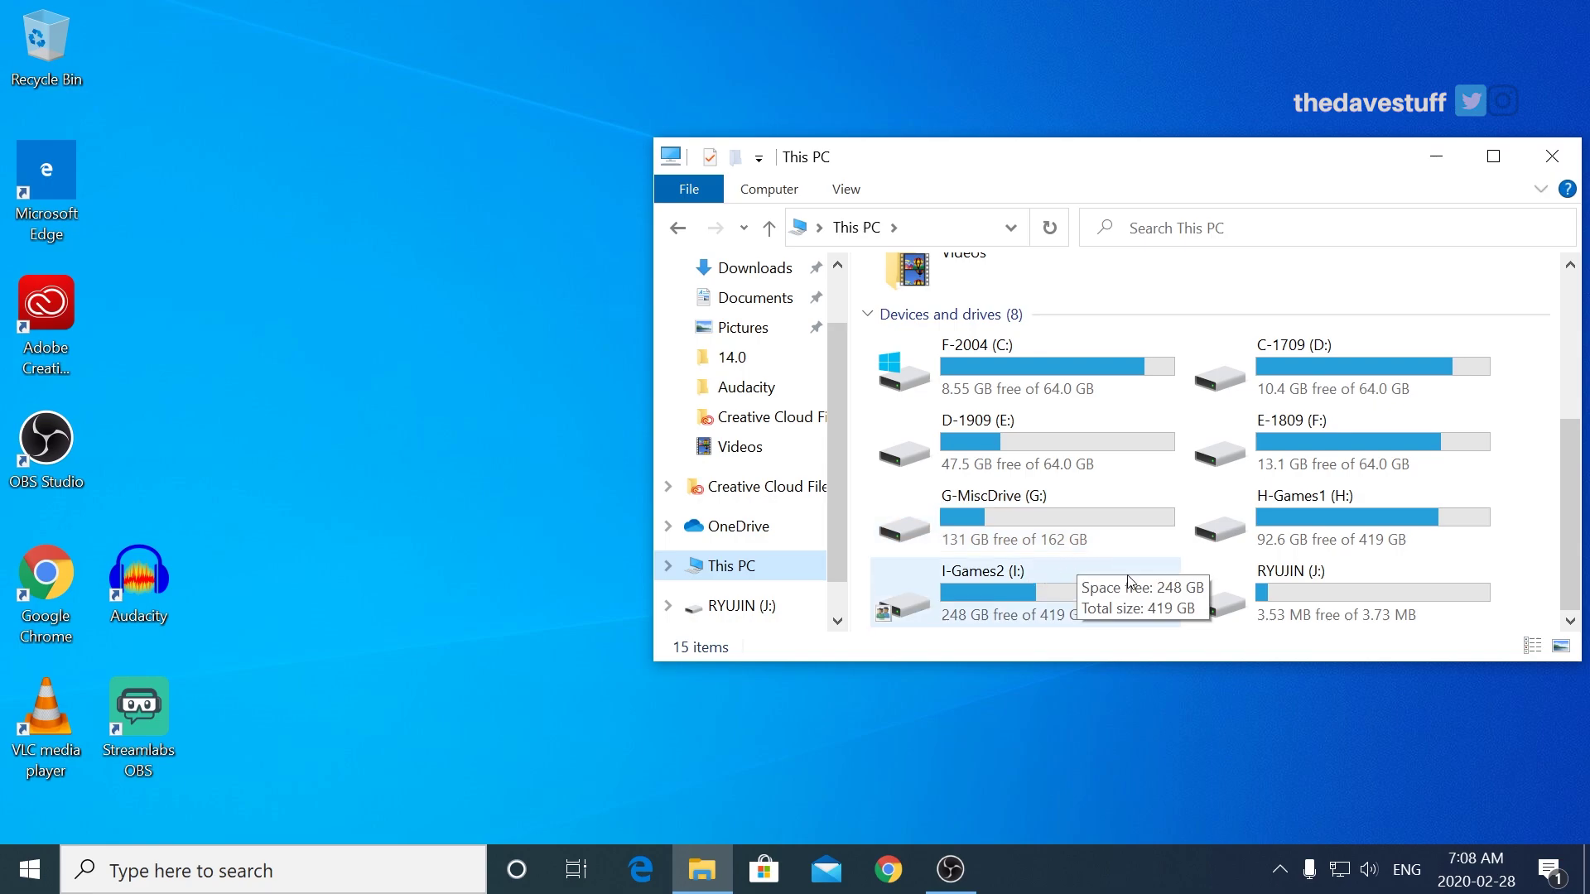
{"action": "double_click", "coordinate": [1129, 582]}
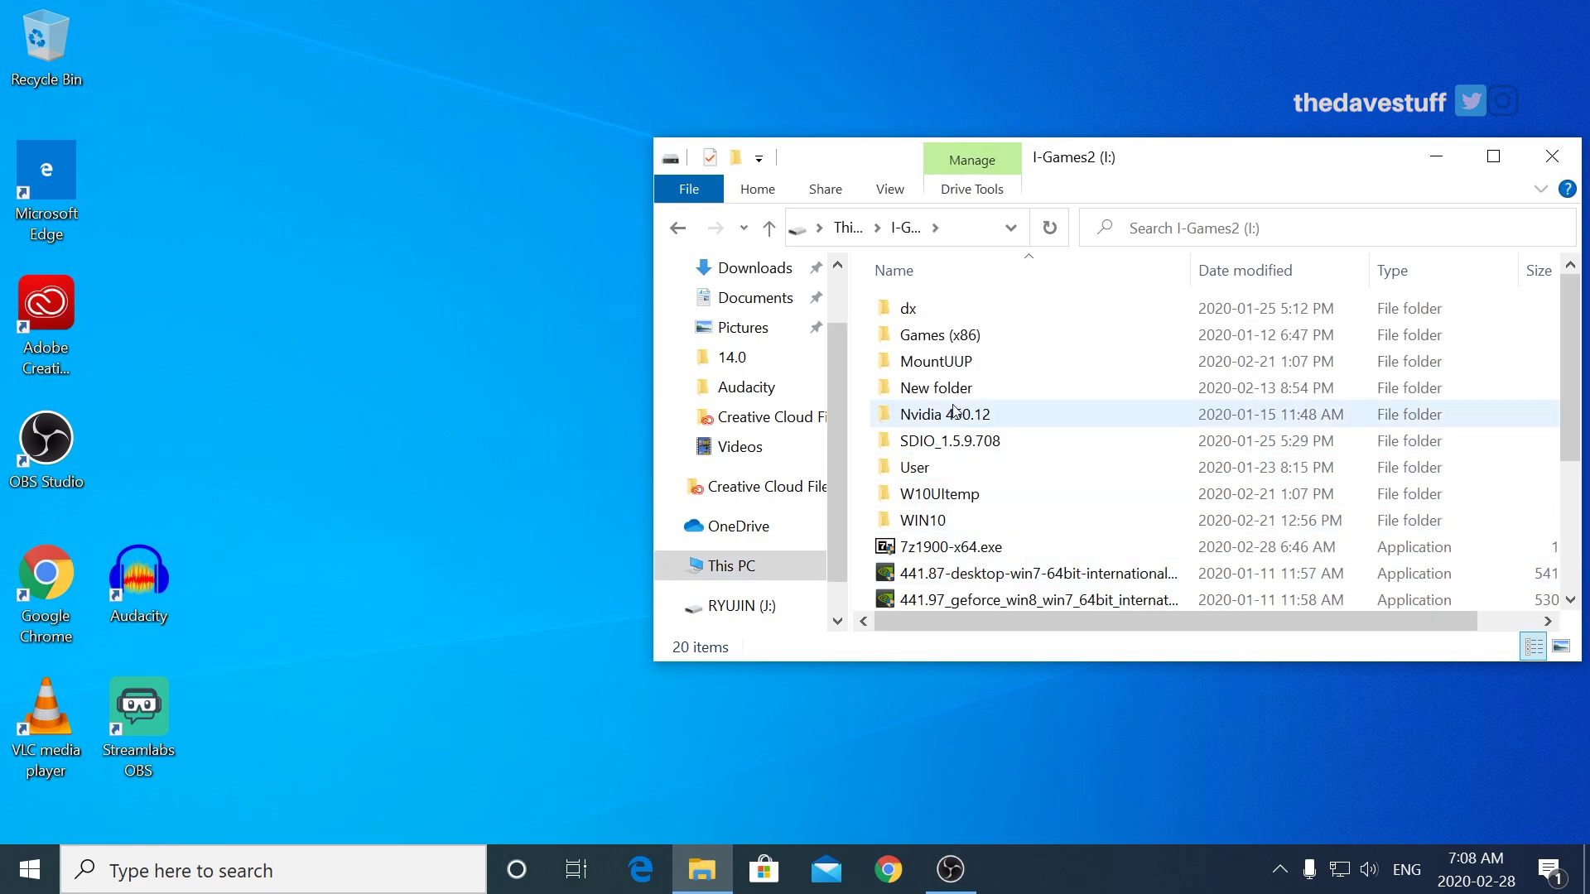
- Open the Nvidia 450.12 folder, maximize the window and scroll down its files
{"action": "double_click", "coordinate": [965, 415]}
{"action": "double_click", "coordinate": [1081, 155]}
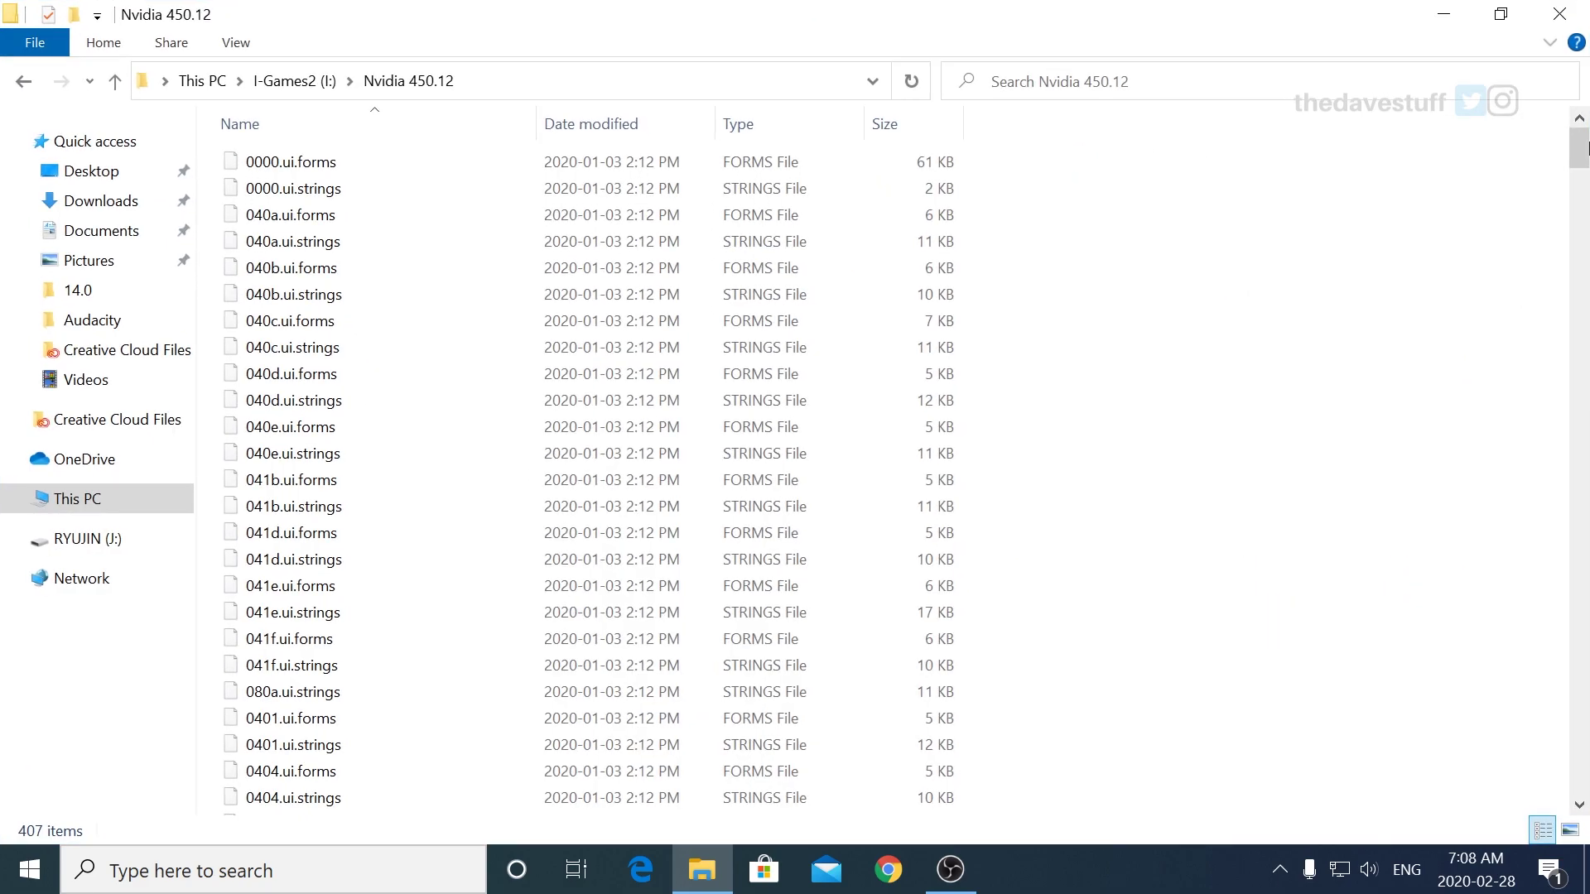
{"action": "left_click_drag", "start_coordinate": [1581, 141], "coordinate": [1575, 730]}
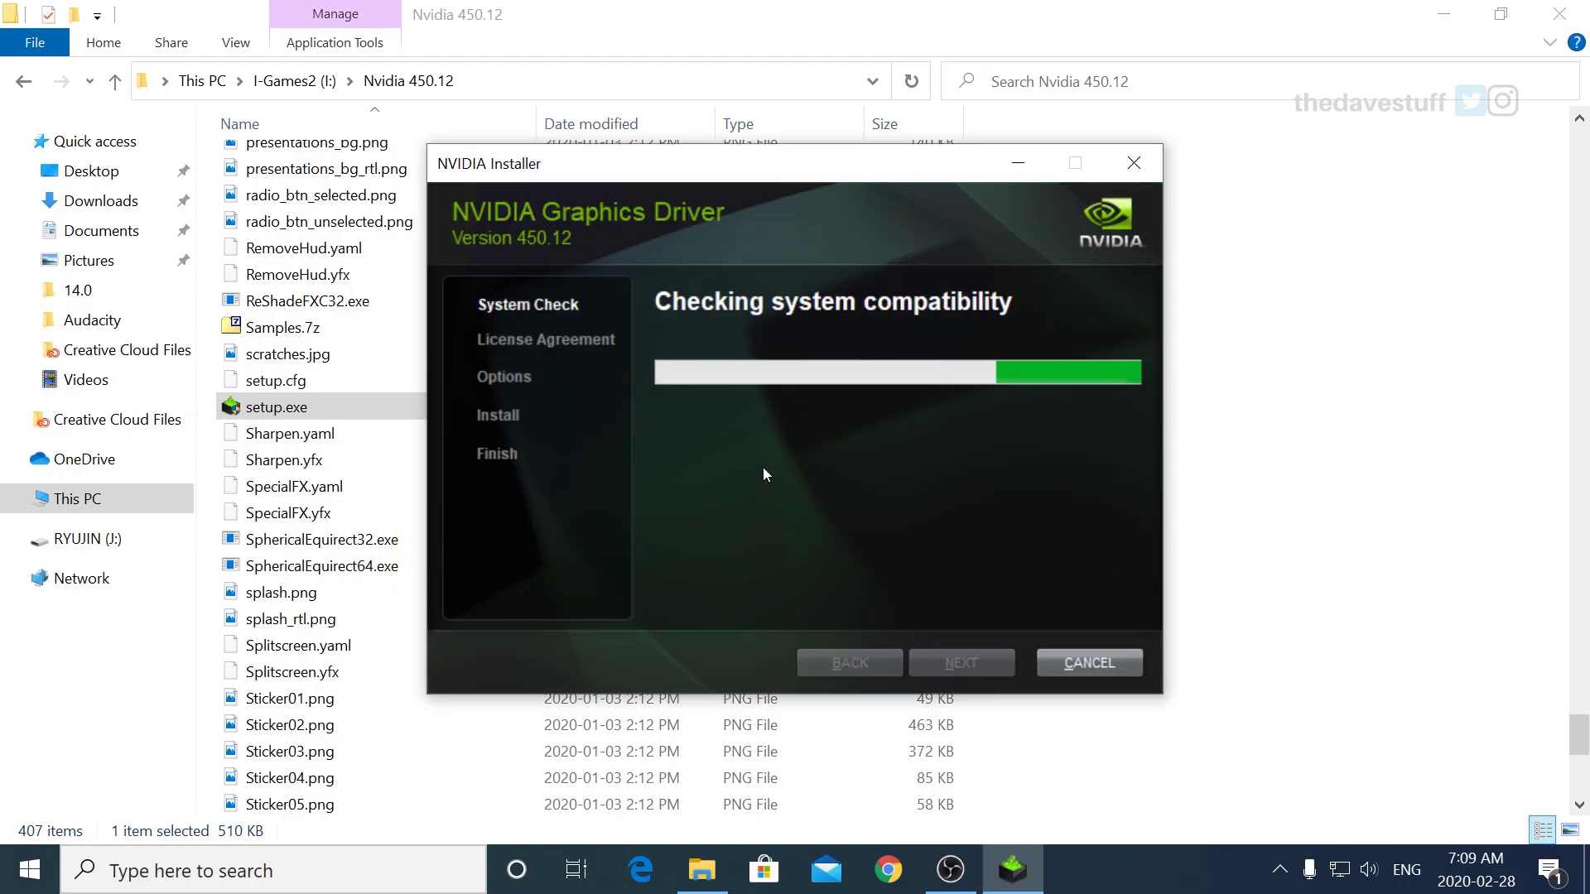
- Accept the license, view the custom component list, then cancel setup and close the Nvidia 450.12 folder
{"action": "left_click", "coordinate": [825, 658]}
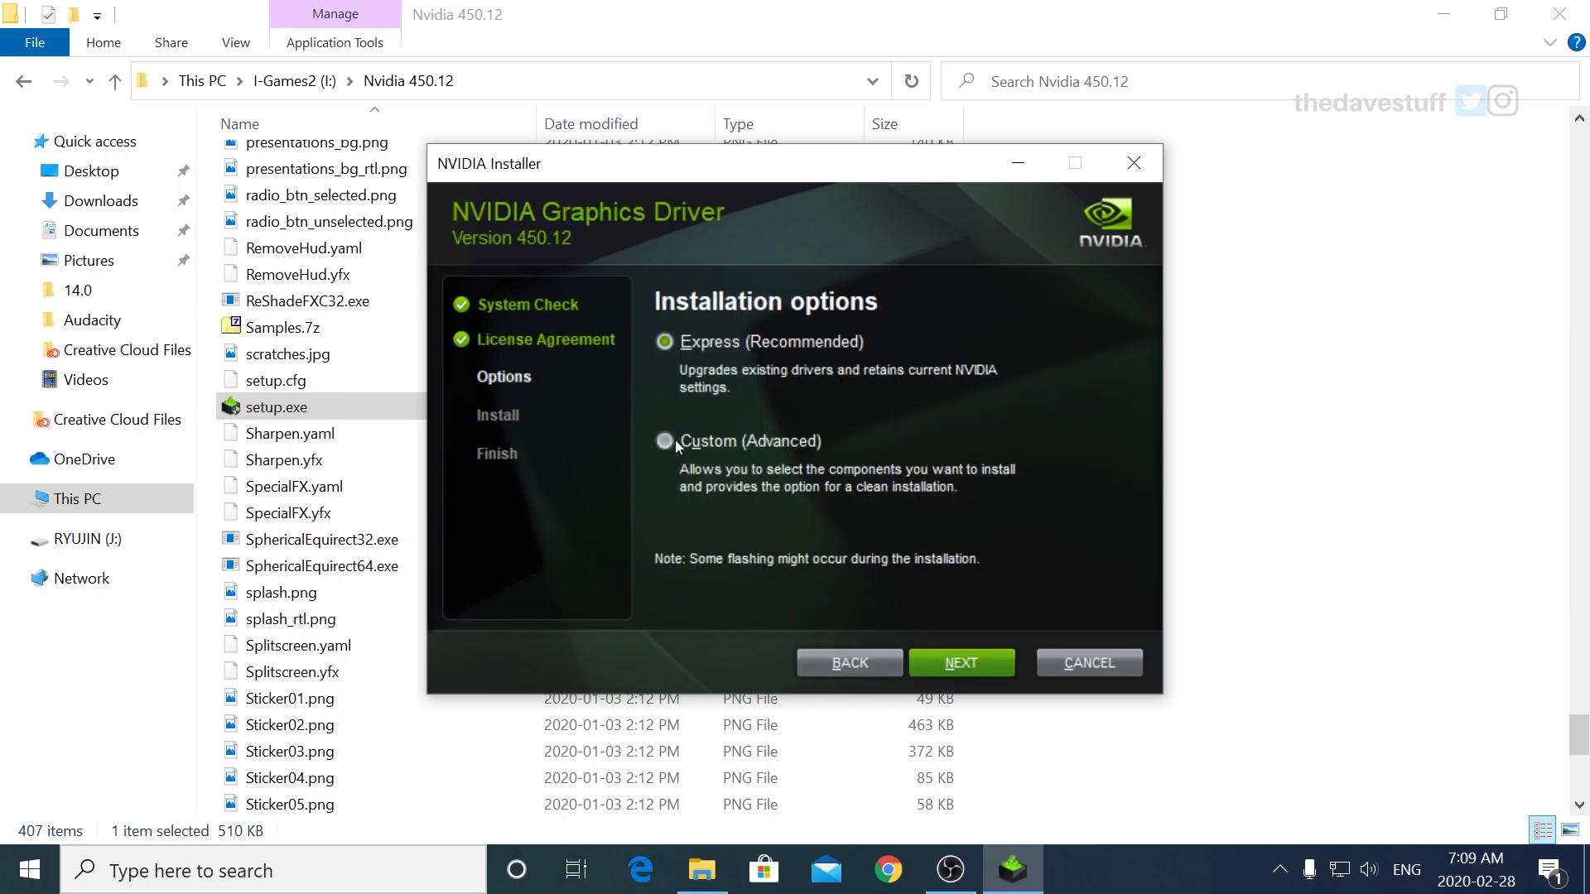
{"action": "left_click", "coordinate": [952, 655]}
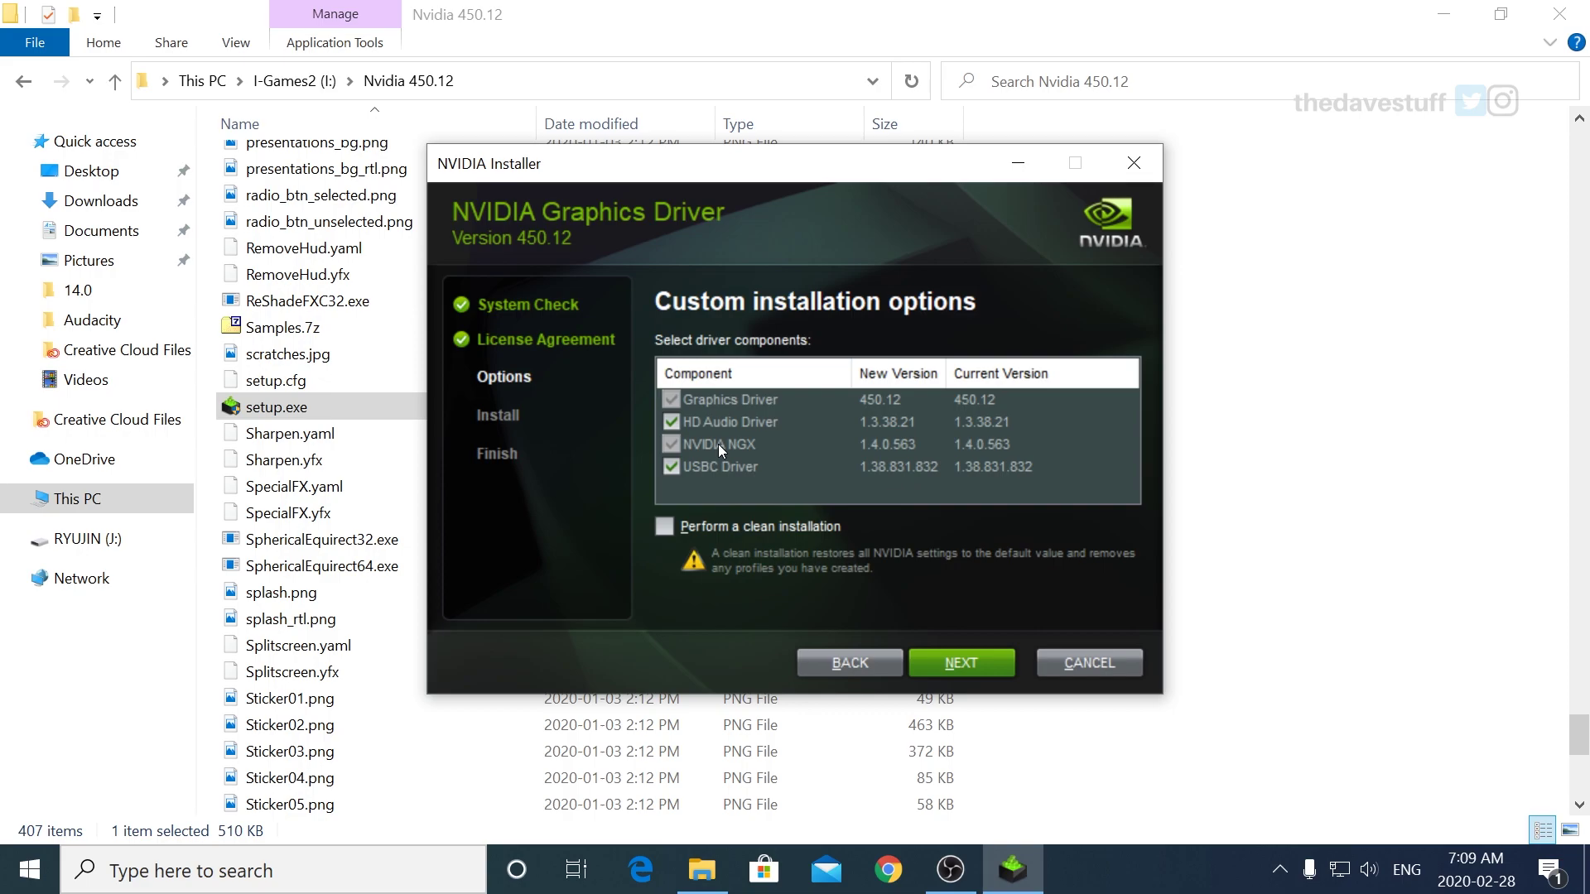
{"action": "left_click", "coordinate": [1144, 154]}
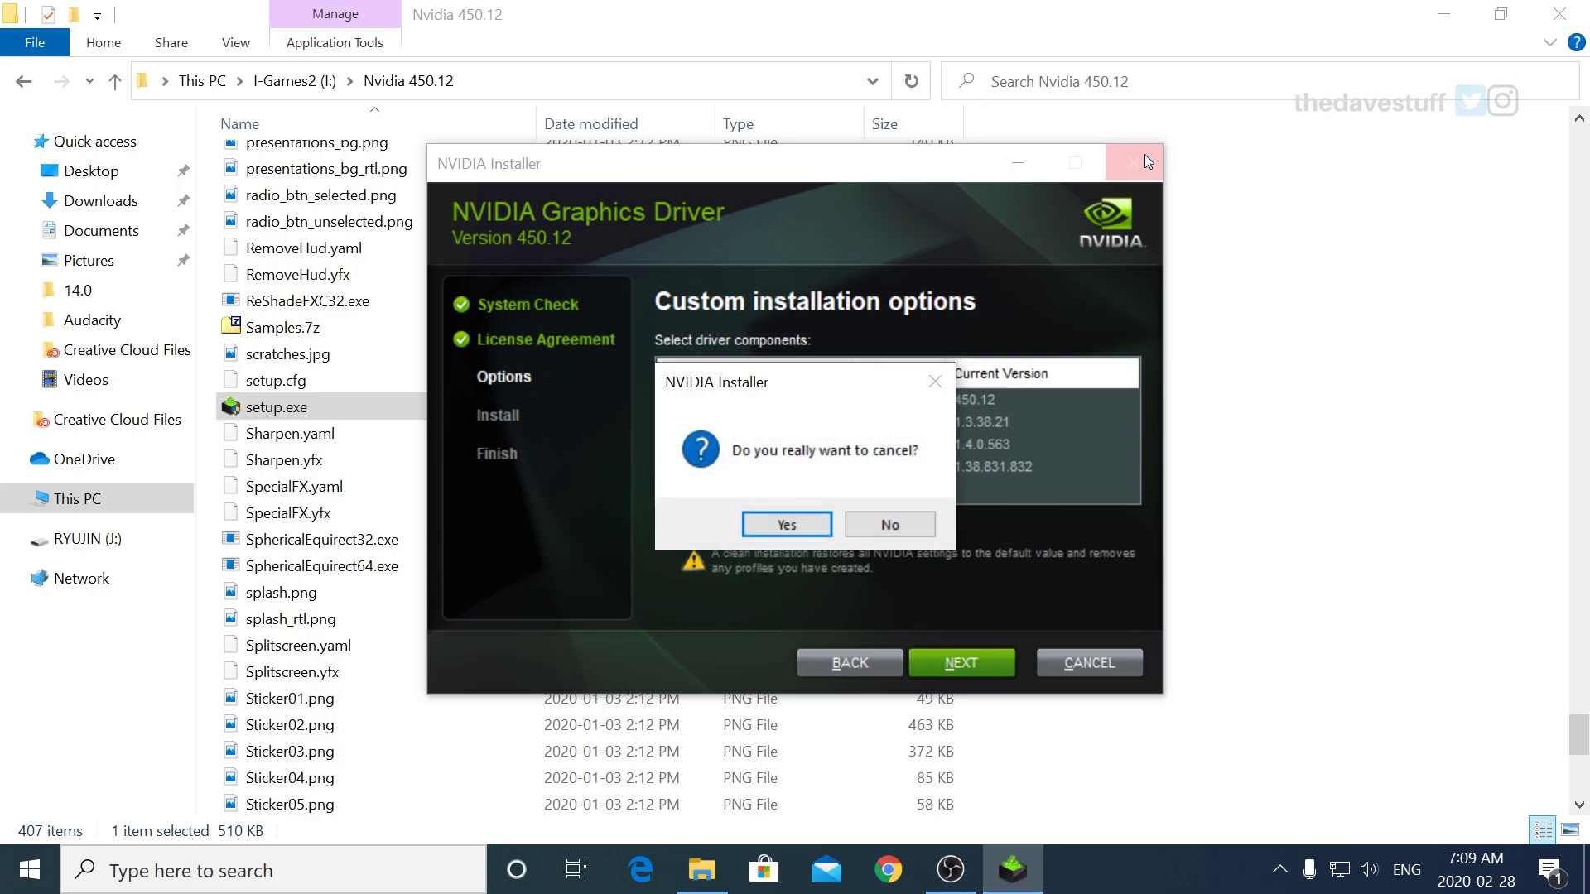
{"action": "left_click", "coordinate": [796, 519]}
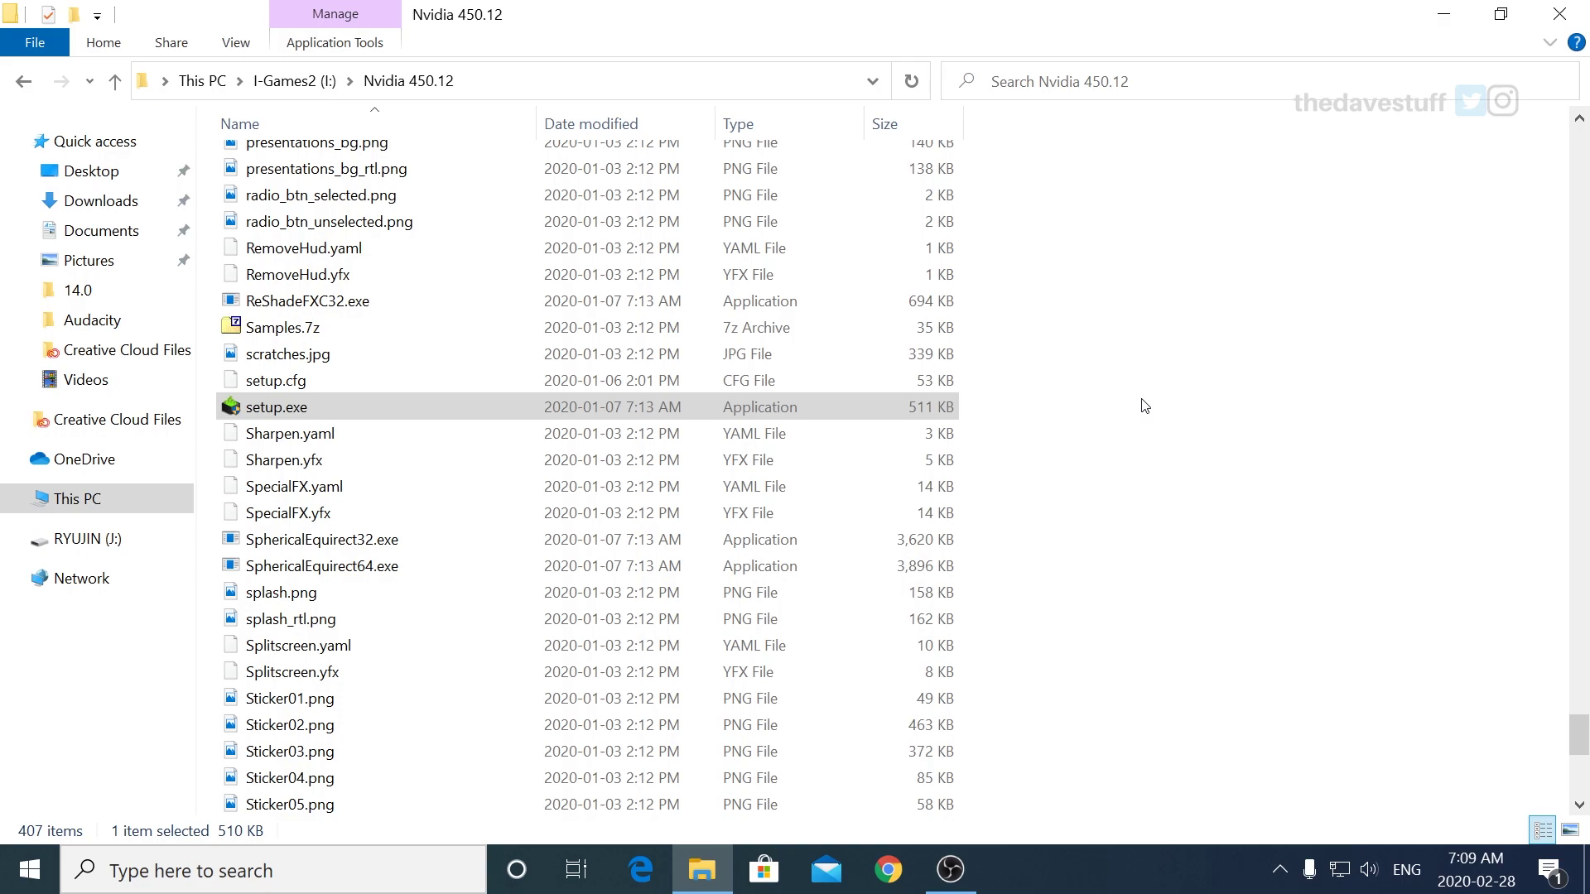
{"action": "left_click", "coordinate": [1558, 15]}
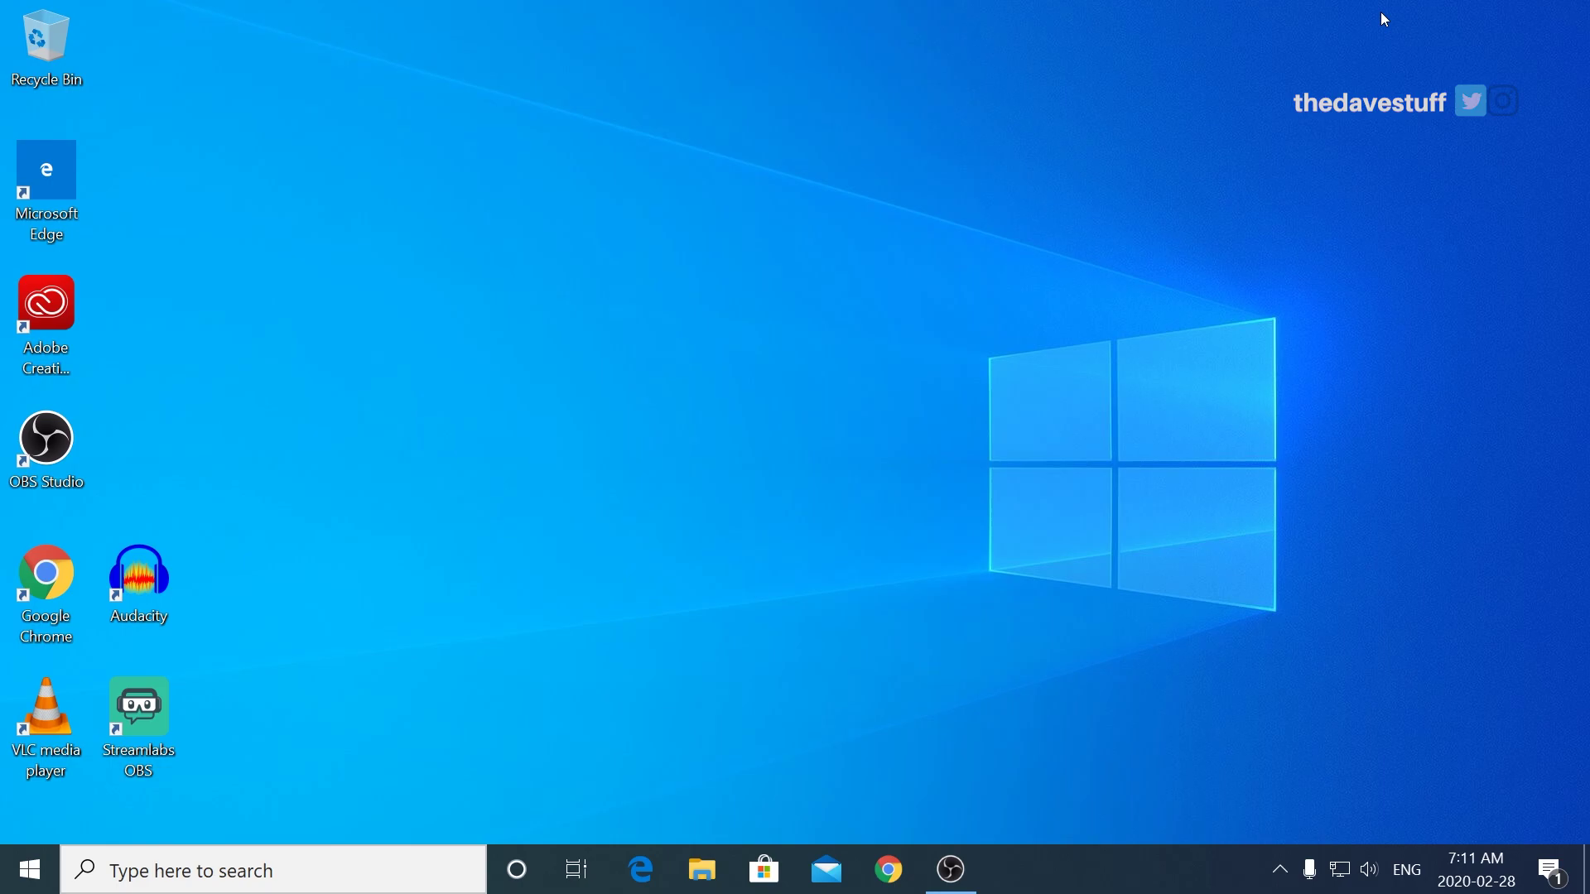
- Browse This PC to the C-1709 (D:) drive and open its Utilities folder
{"action": "left_click", "coordinate": [702, 869]}
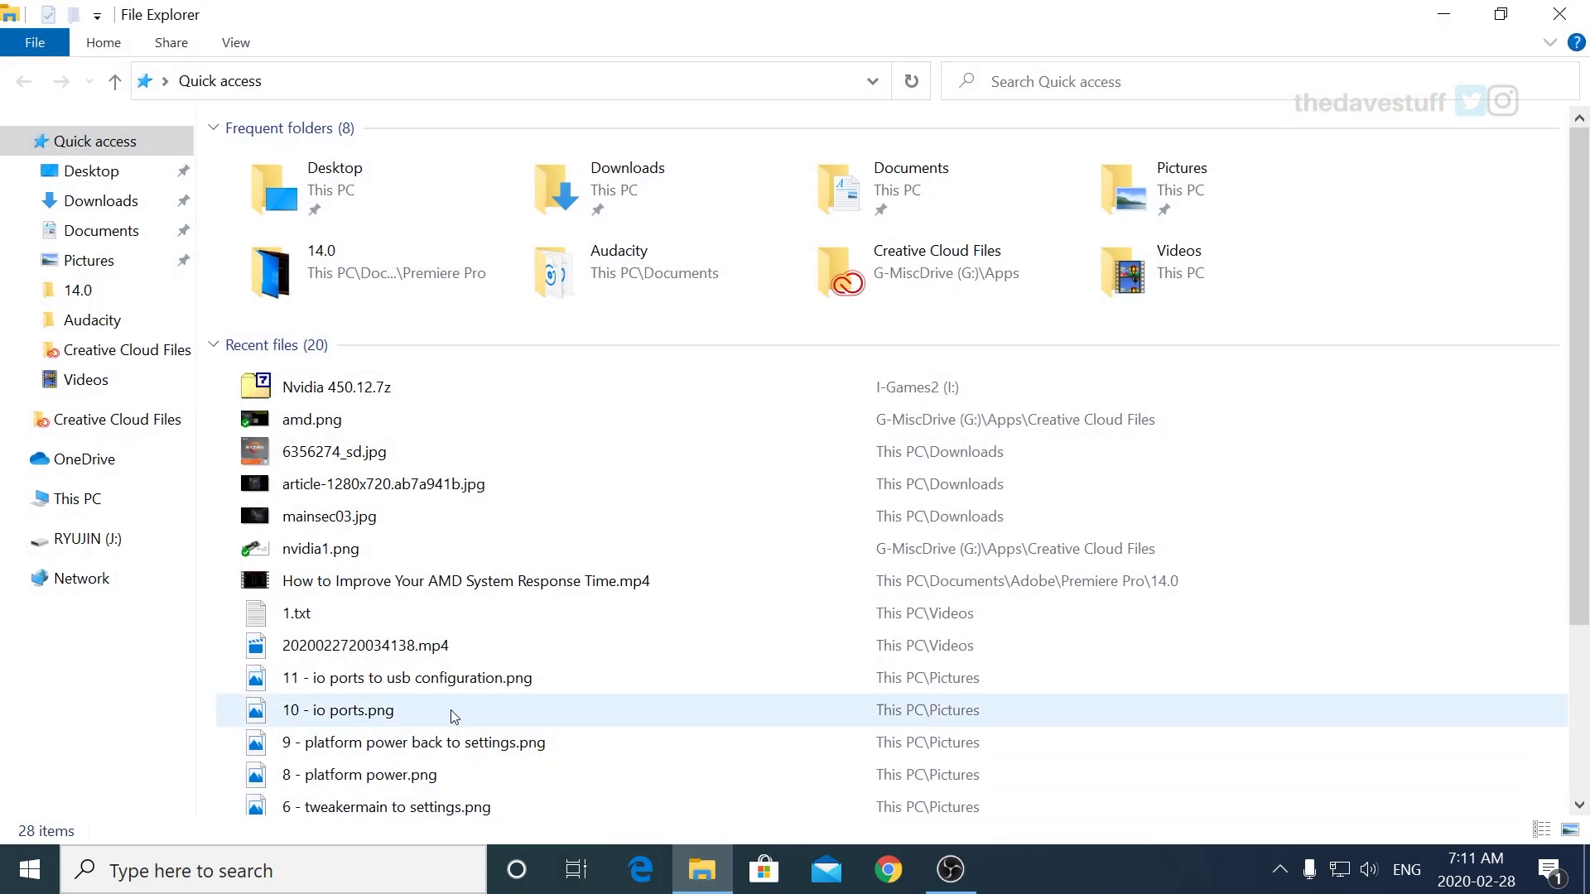
{"action": "left_click", "coordinate": [77, 498]}
{"action": "double_click", "coordinate": [434, 363]}
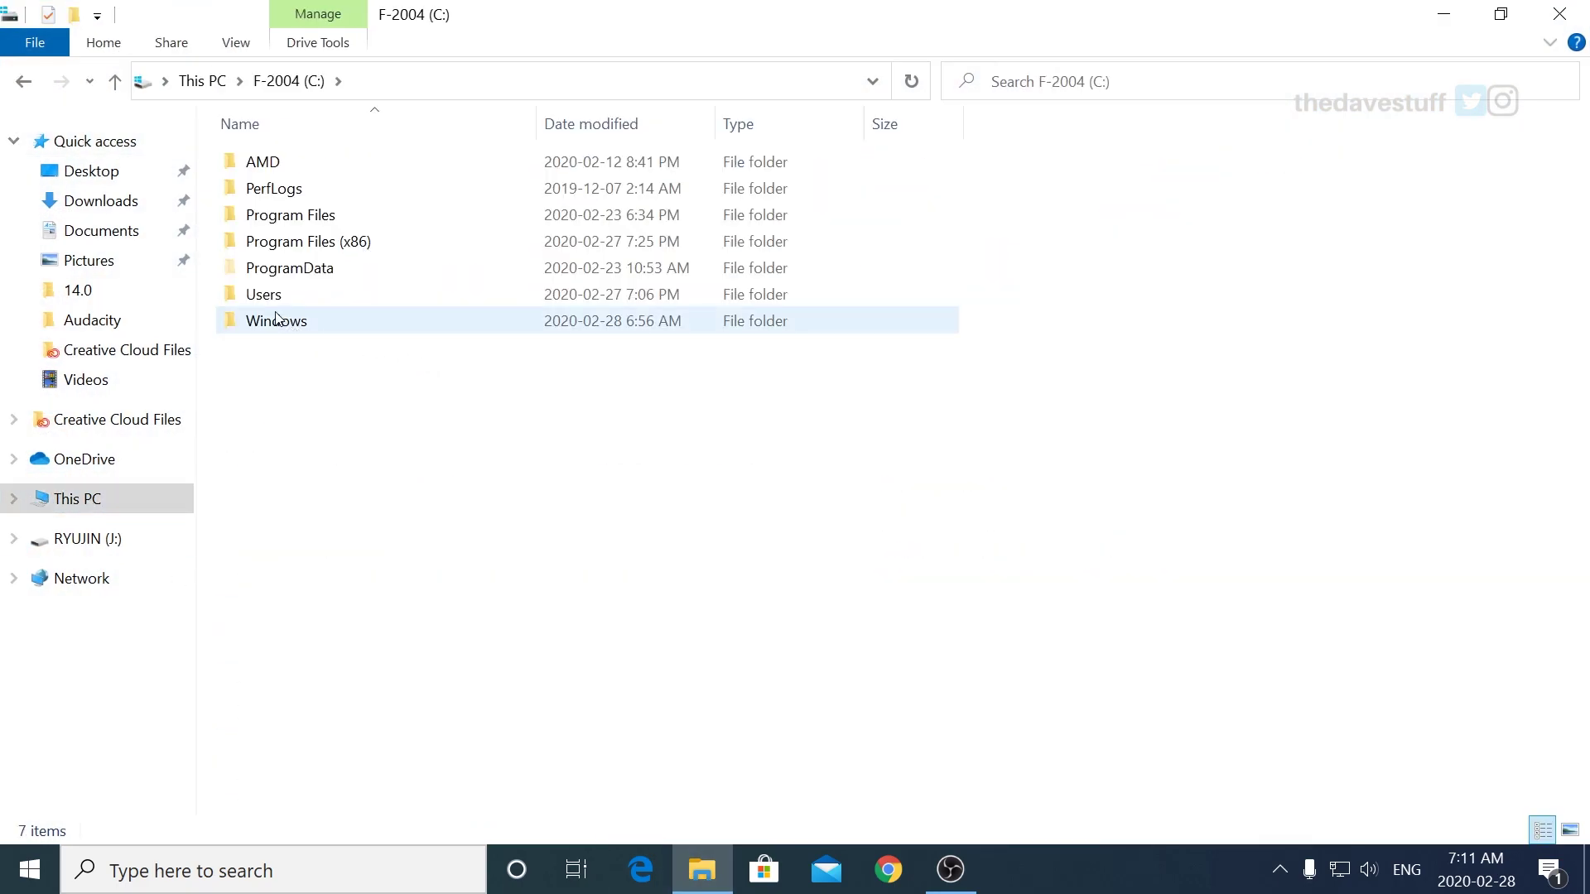
{"action": "left_click", "coordinate": [145, 496]}
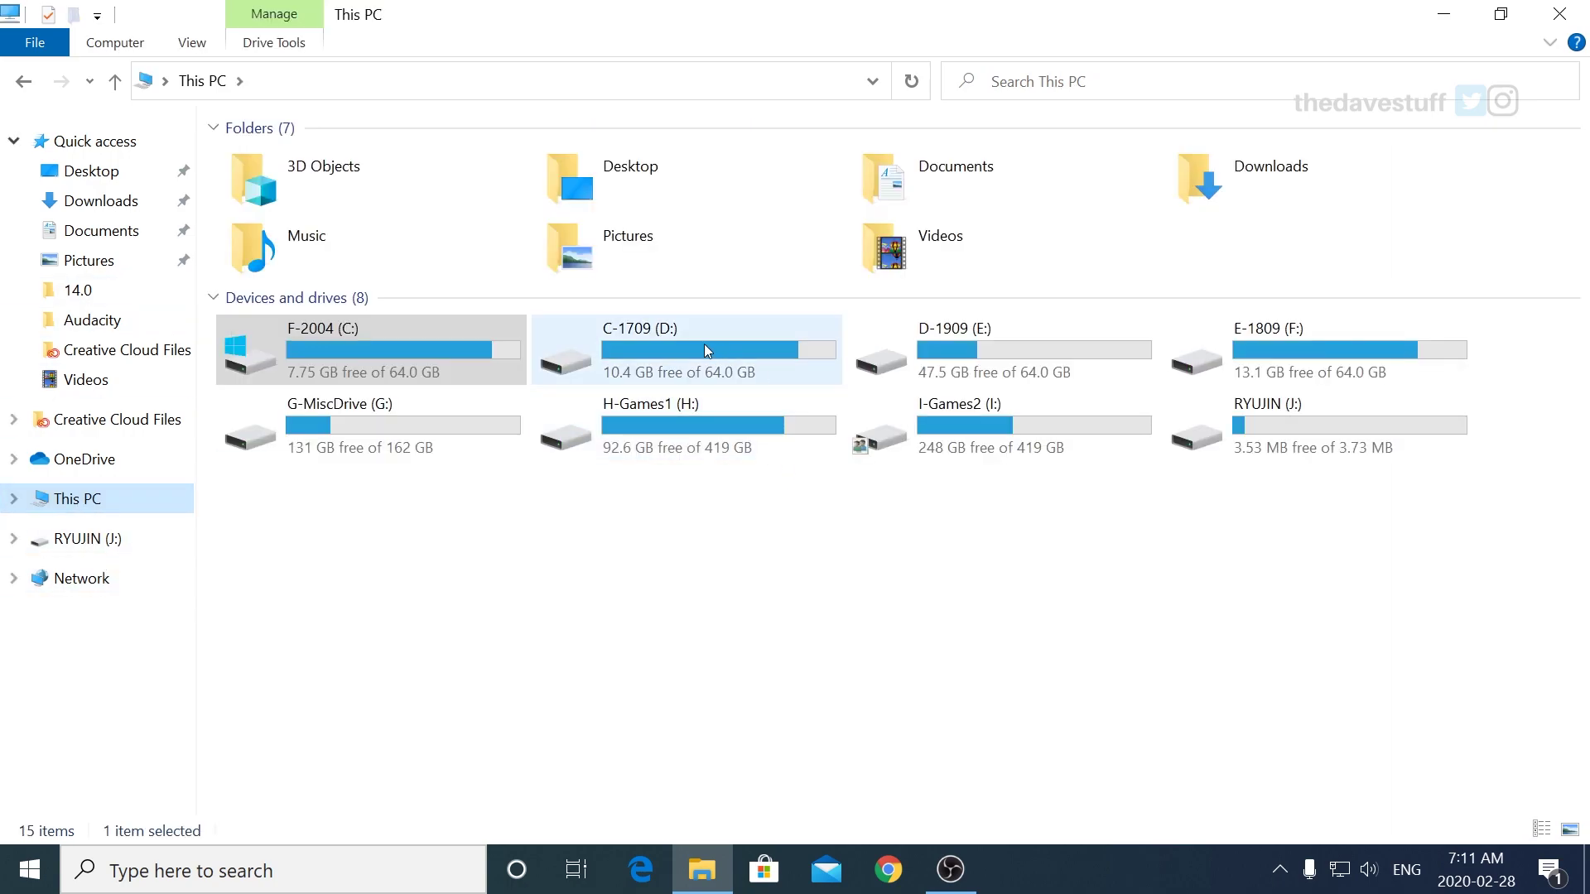
{"action": "double_click", "coordinate": [704, 345]}
{"action": "double_click", "coordinate": [269, 347]}
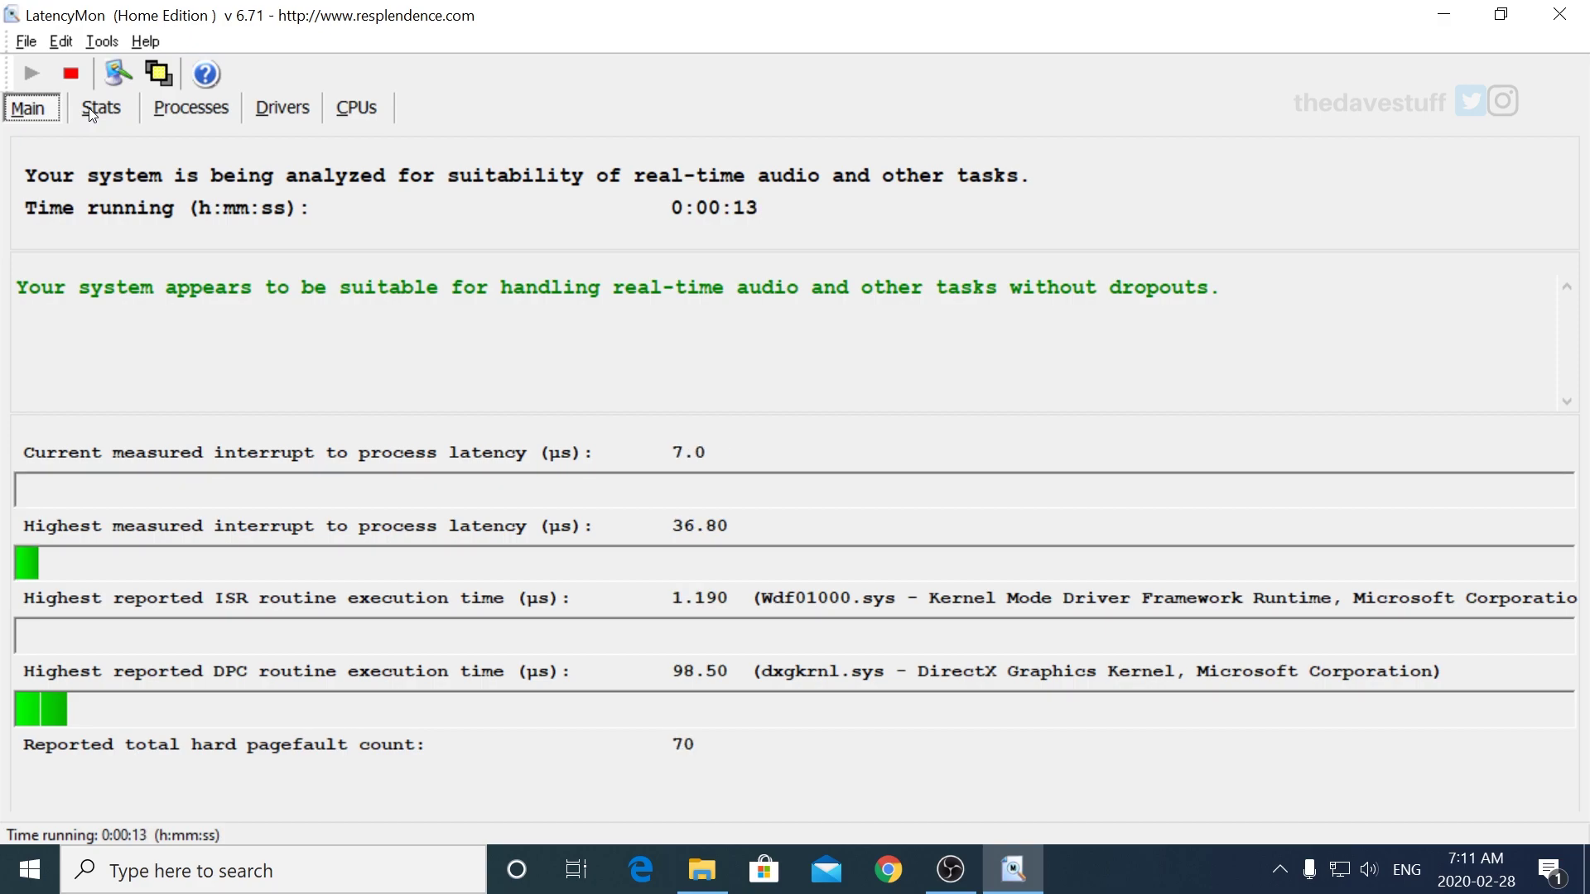
- Stop the LatencyMon analysis and close the LatencyMon window
{"action": "left_click", "coordinate": [71, 76]}
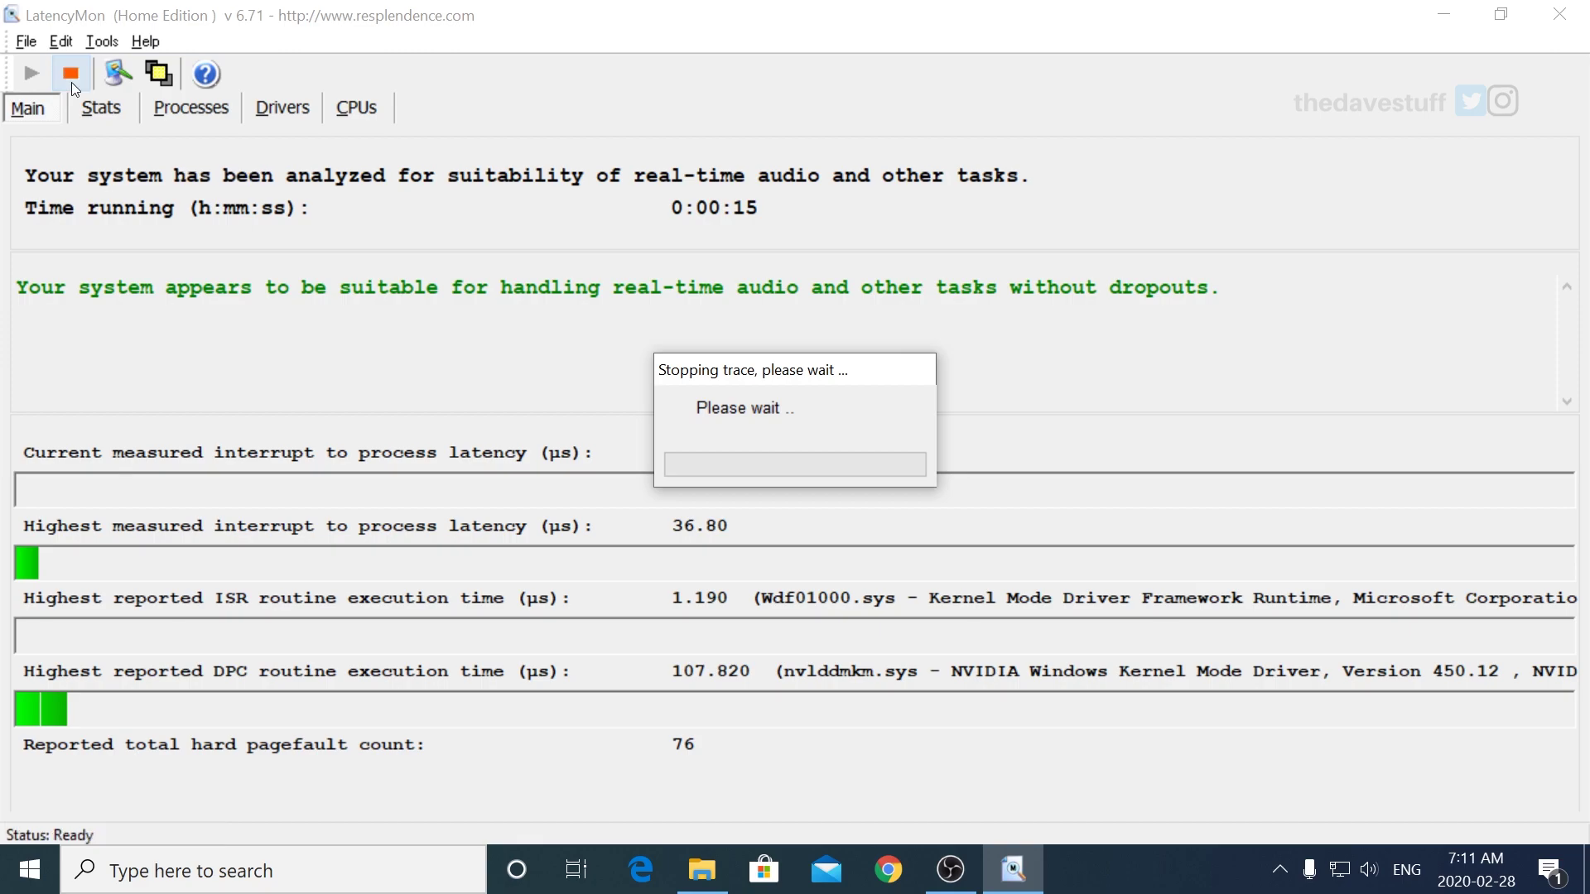
{"action": "double_click", "coordinate": [3, 4]}
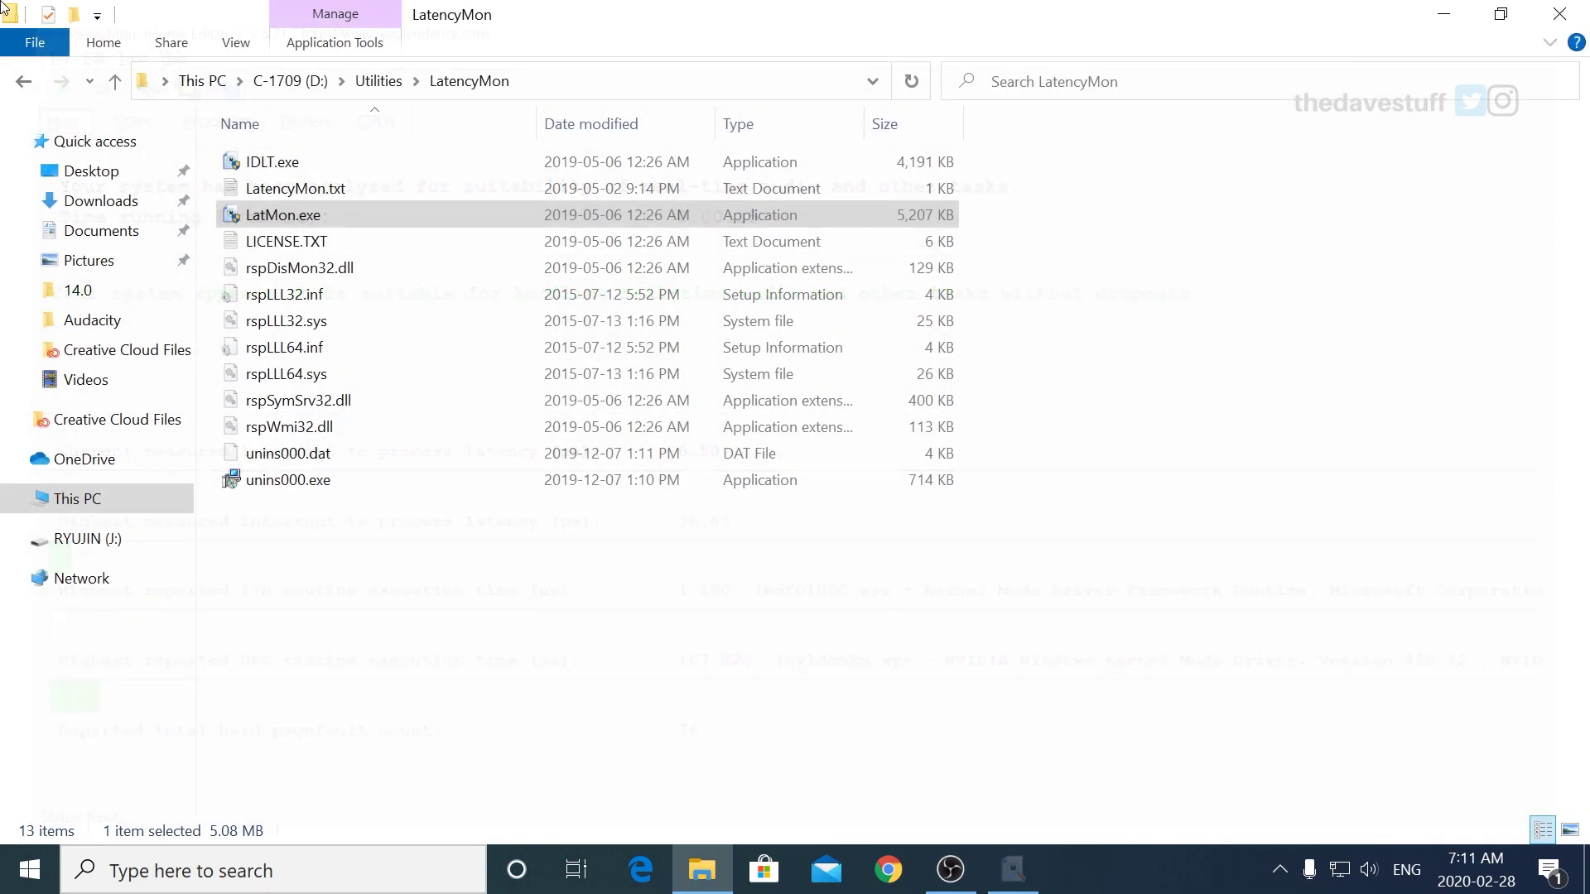
- Close the File Explorer window showing the LatencyMon folder
{"action": "left_click", "coordinate": [1559, 13]}
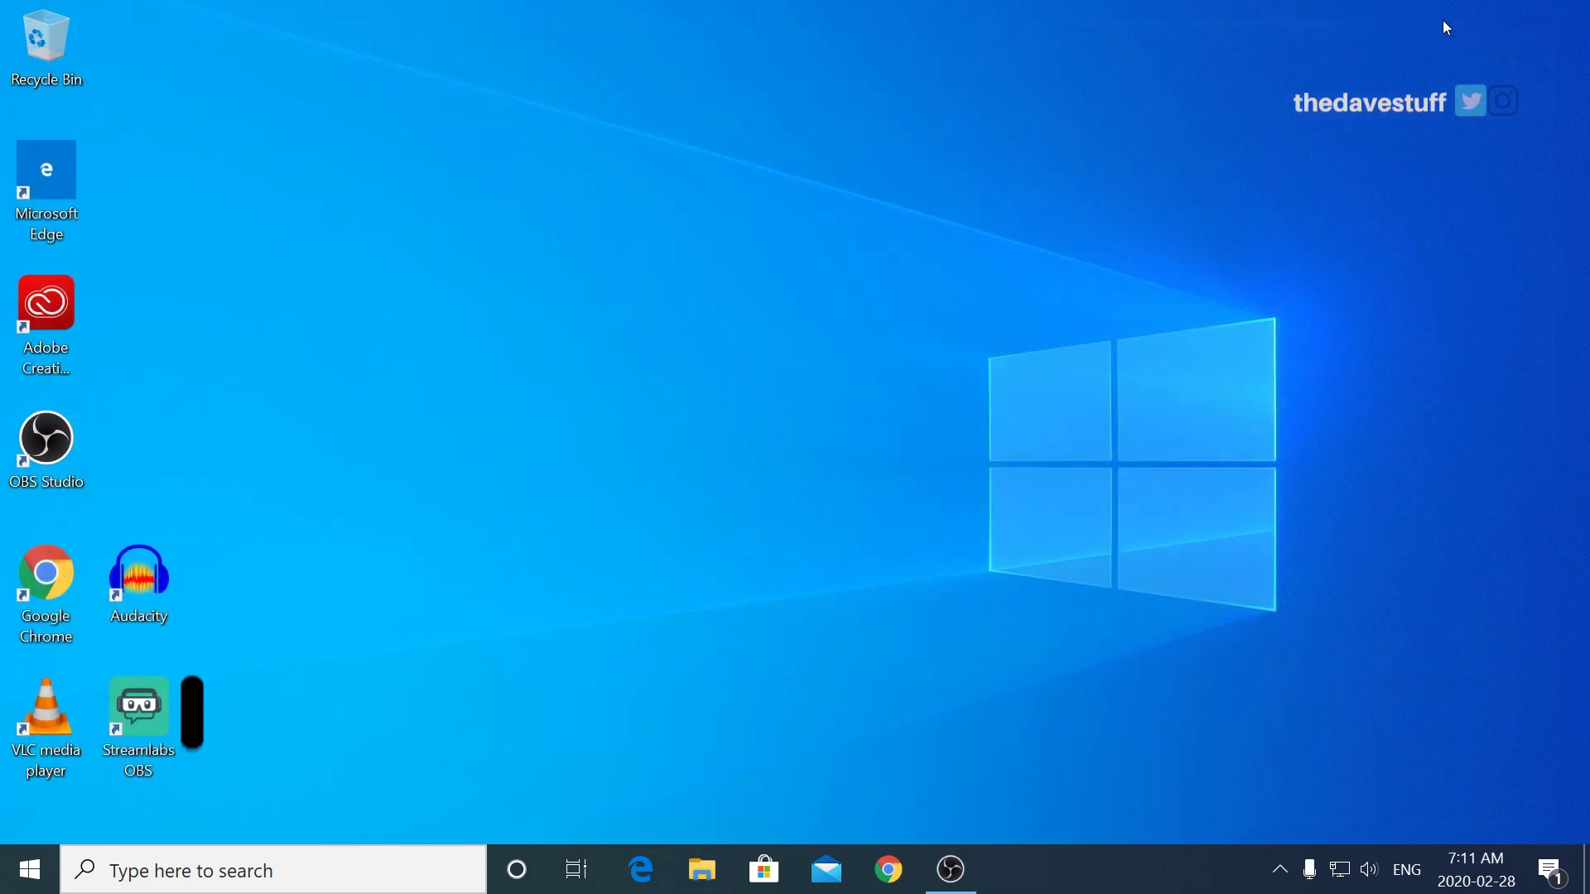